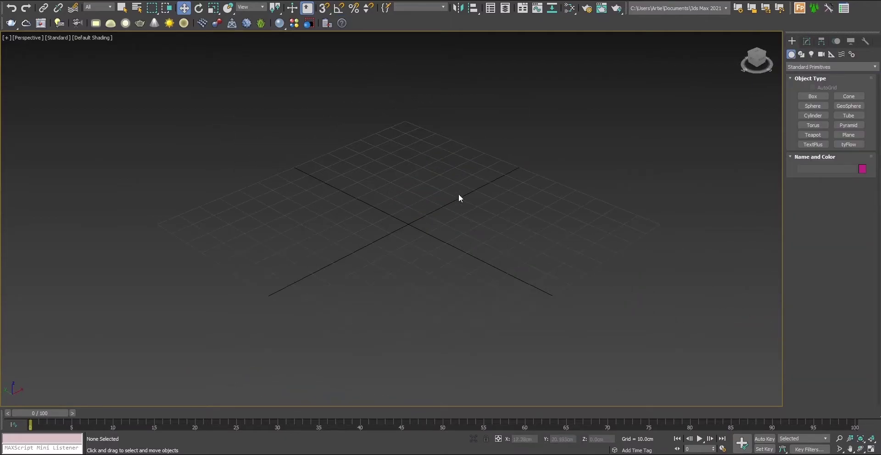
Step: Create a box about 21 cm long, 100 cm wide and 20 cm high on the grid and colour it light grey
left_click(813, 96)
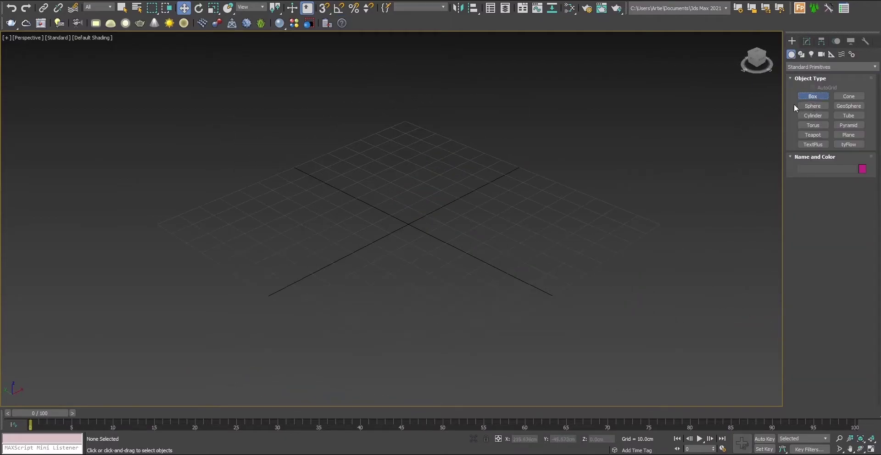
left_click_drag(343, 263, 479, 161)
left_click(537, 138)
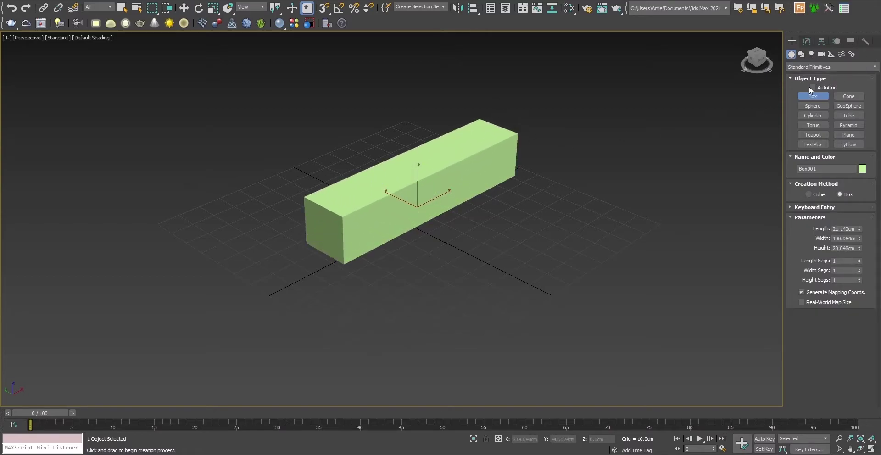
left_click(862, 169)
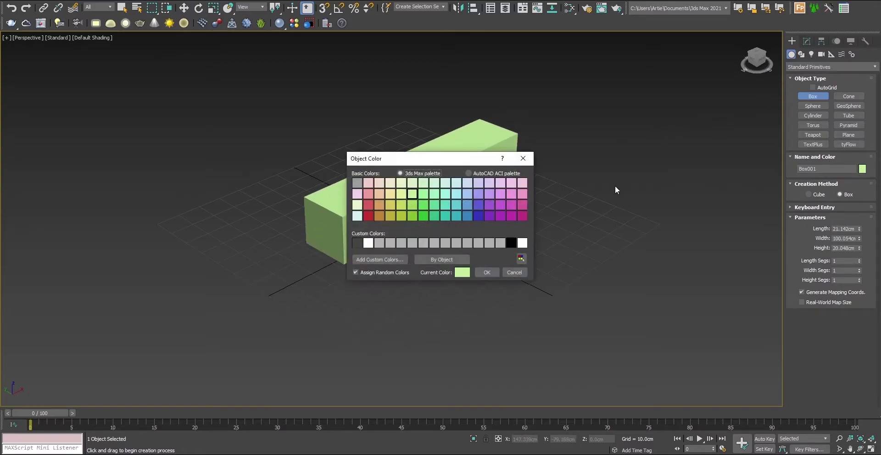
left_click(380, 243)
left_click(486, 272)
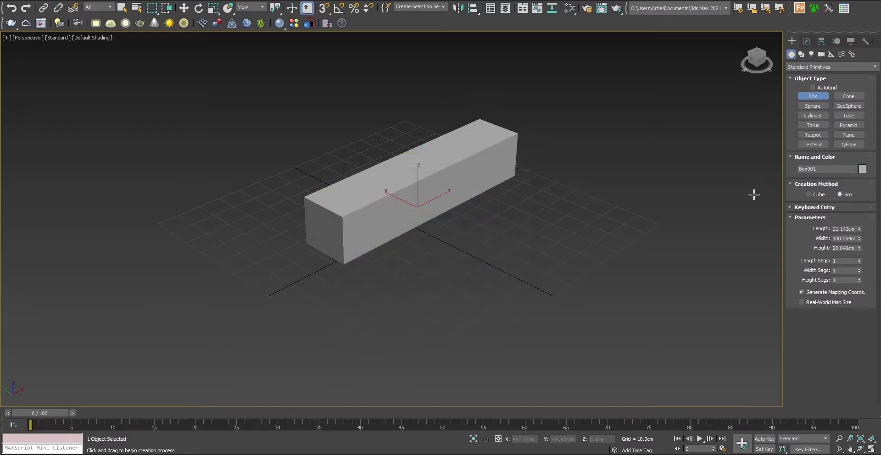
Step: Set the box's length and height to 20 cm and its width to 150 cm
double_click(841, 229)
double_click(843, 249)
type("20")
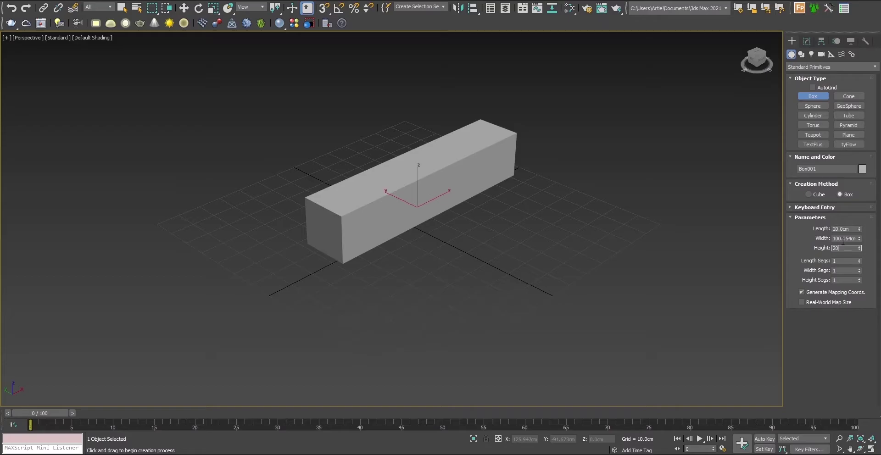
double_click(843, 239)
type("150")
key("Return")
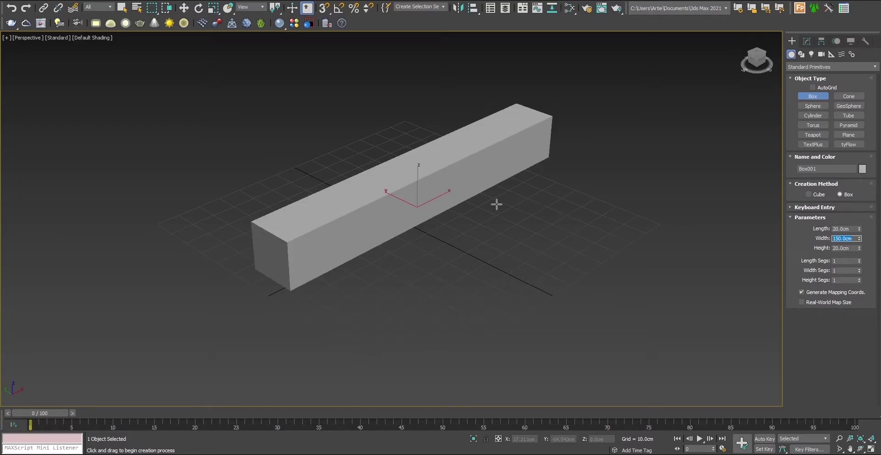
Step: Set the box's width to 180 cm and finish creating it
middle_click_drag(506, 201, 478, 191, "alt")
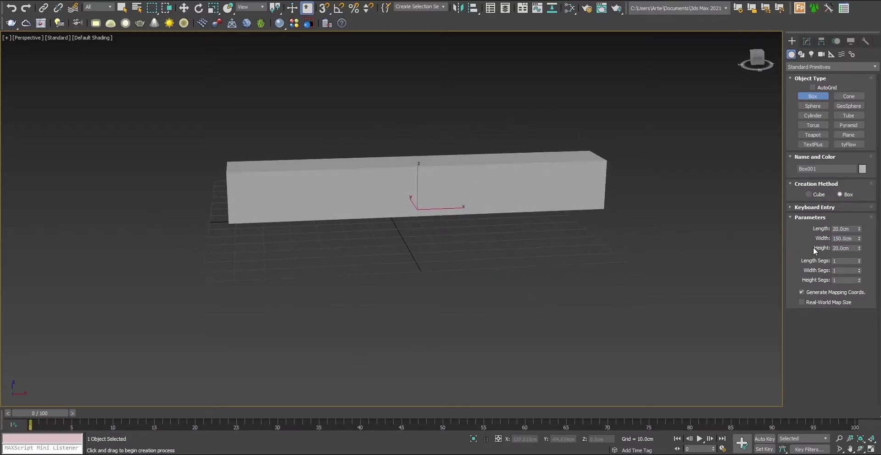
double_click(852, 239)
key("Return")
right_click(480, 193)
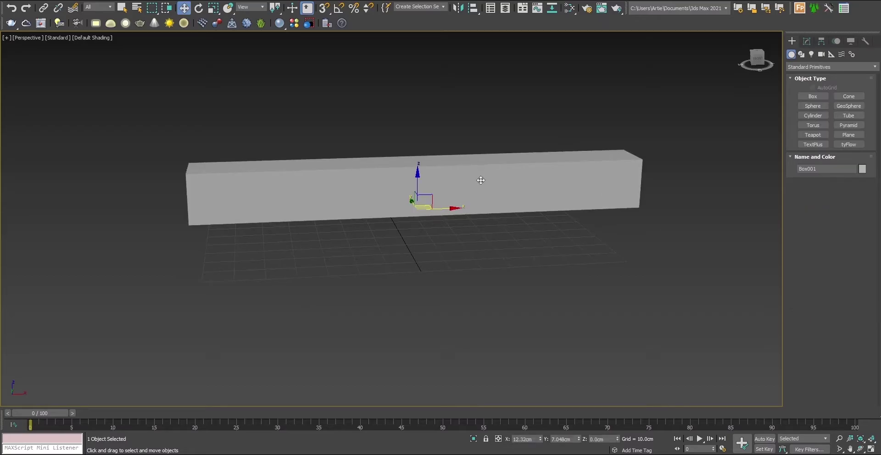
Step: In the top view, draw an open L-shaped line beside the box, with one vertical and one horizontal straight segment
scroll(475, 186, "down", 5)
middle_click_drag(475, 187, 288, 252, "alt")
scroll(475, 209, "down", 3)
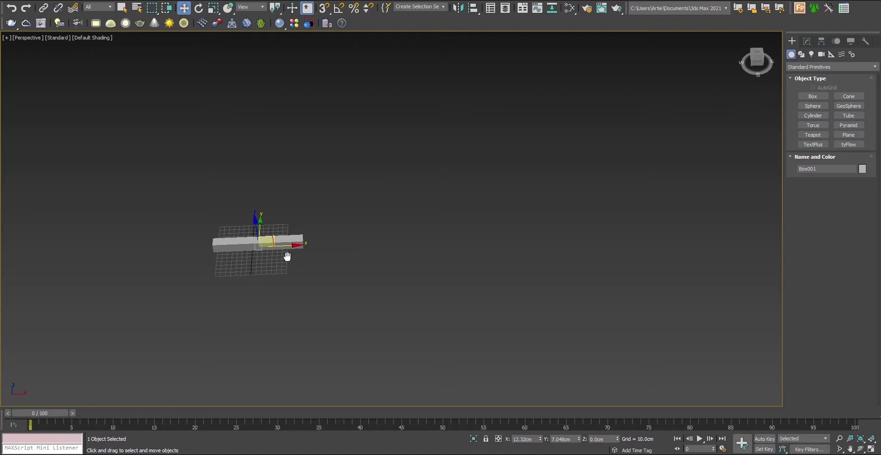
left_click(751, 56)
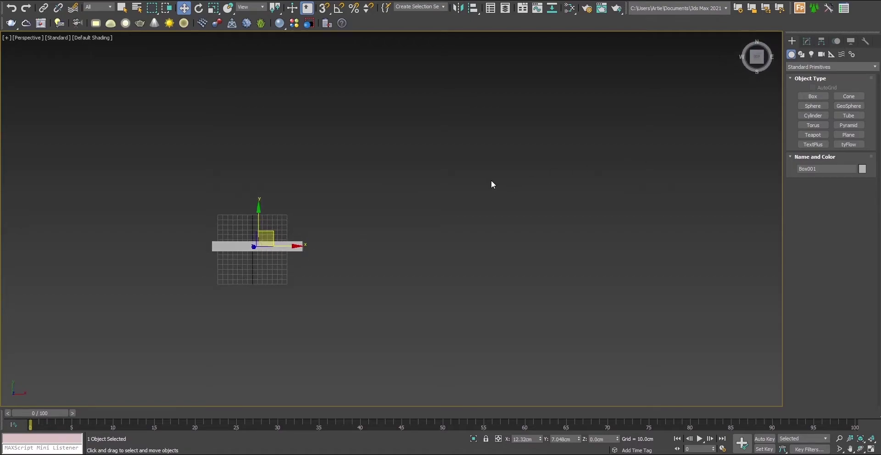
middle_click_drag(581, 196, 329, 222)
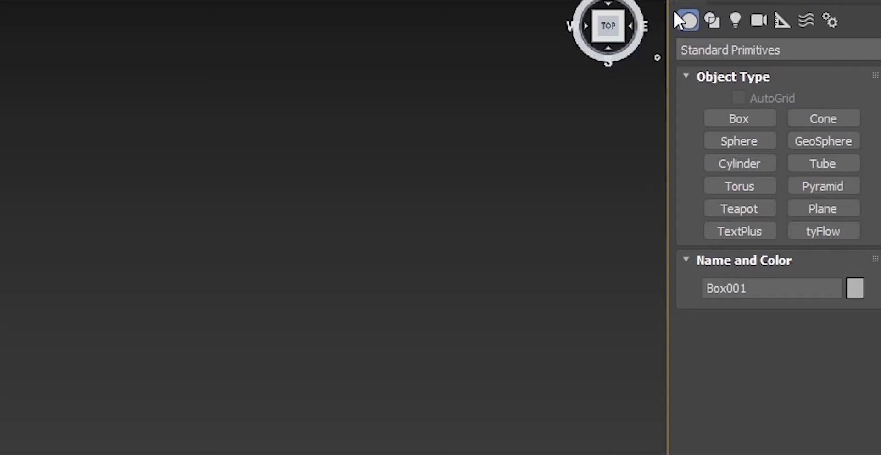
left_click(717, 17)
left_click(739, 136)
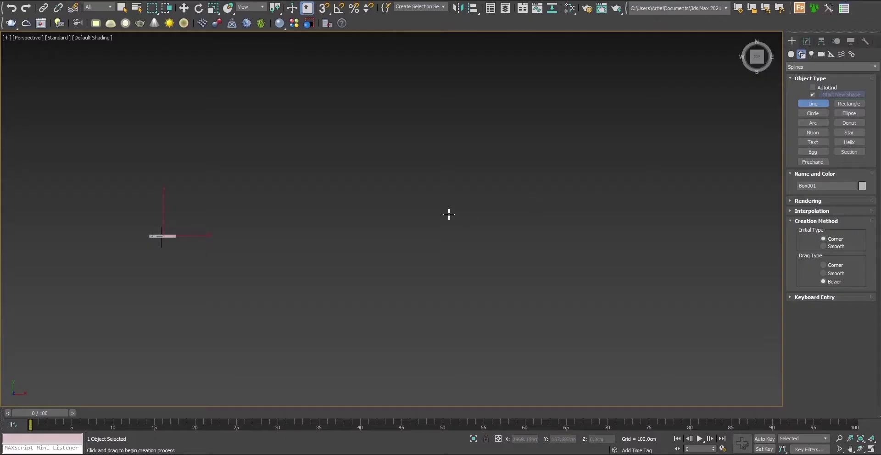
middle_click_drag(276, 283, 354, 302)
left_click(369, 346)
left_click(370, 108)
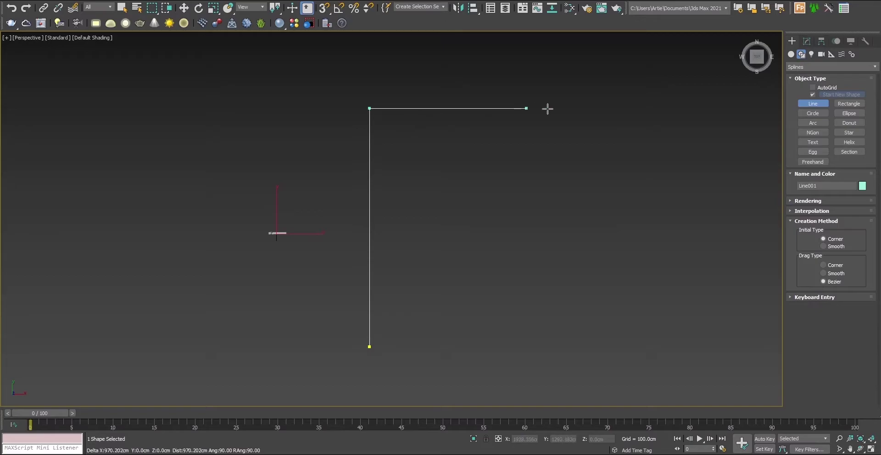
left_click(633, 108)
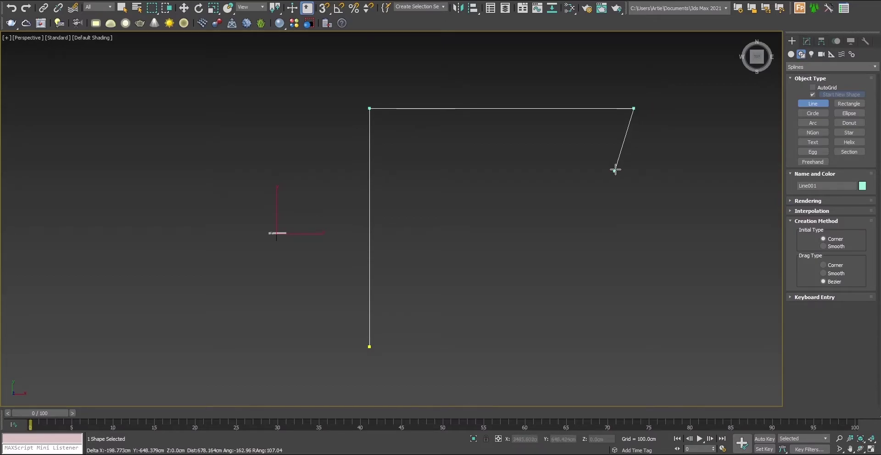
right_click(617, 171)
Step: Fillet the line's corner vertex into a wide arc that takes up nearly the full length of the vertical segment
left_click(807, 41)
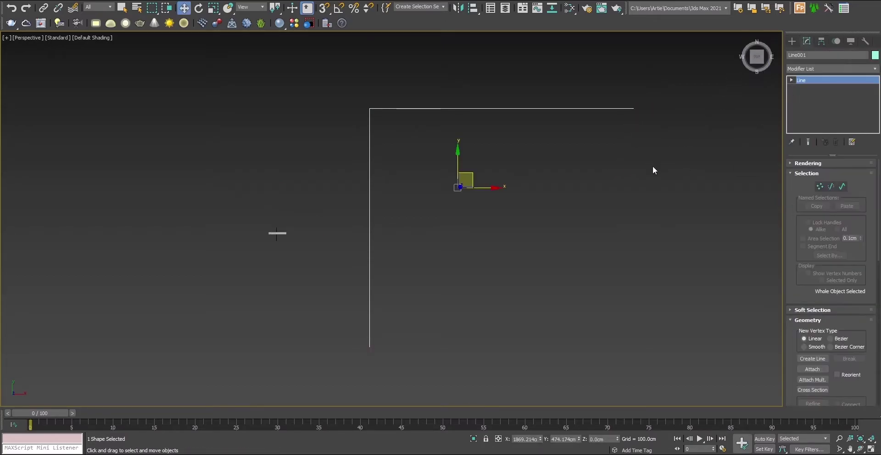
key("1")
left_click_drag(367, 97, 412, 159)
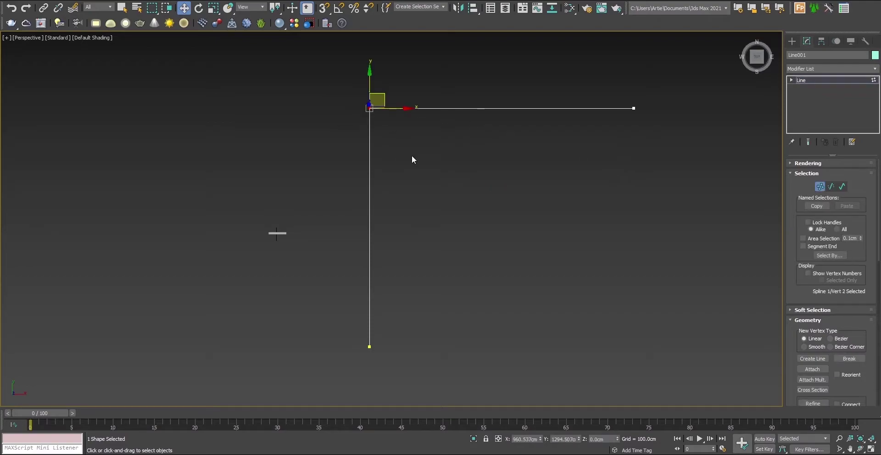
scroll(862, 372, "down", 5)
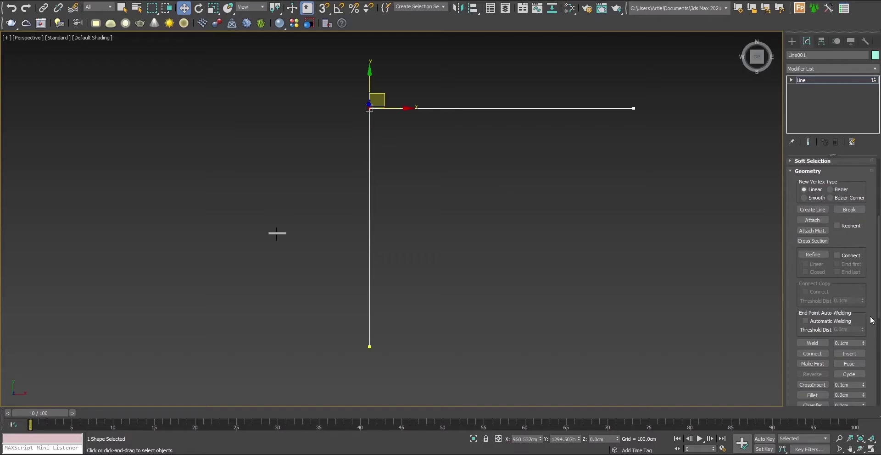
left_click_drag(870, 319, 866, 226)
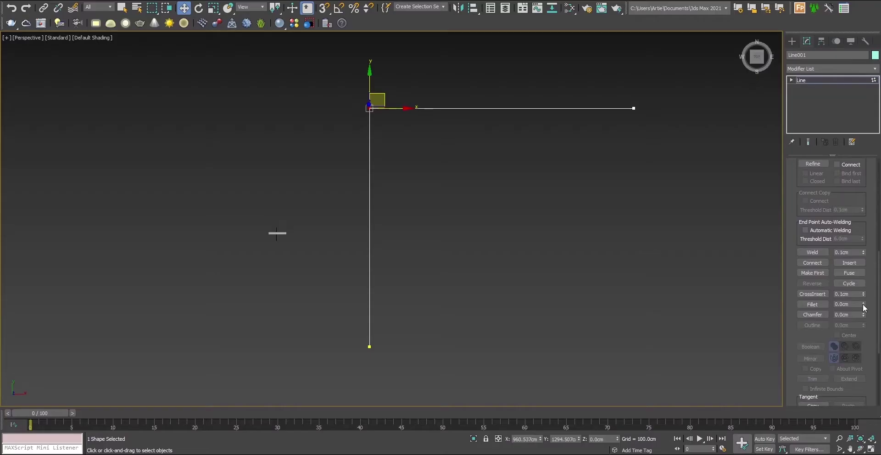
left_click_drag(854, 341, 755, 44)
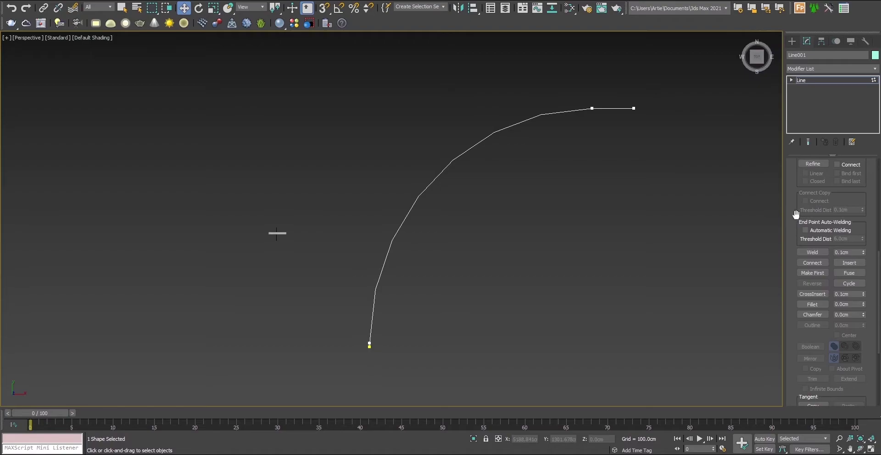
Step: Reposition the line's Interpolation settings above Soft Selection and enable Adaptive interpolation to smooth the curve
left_click_drag(791, 209, 791, 363)
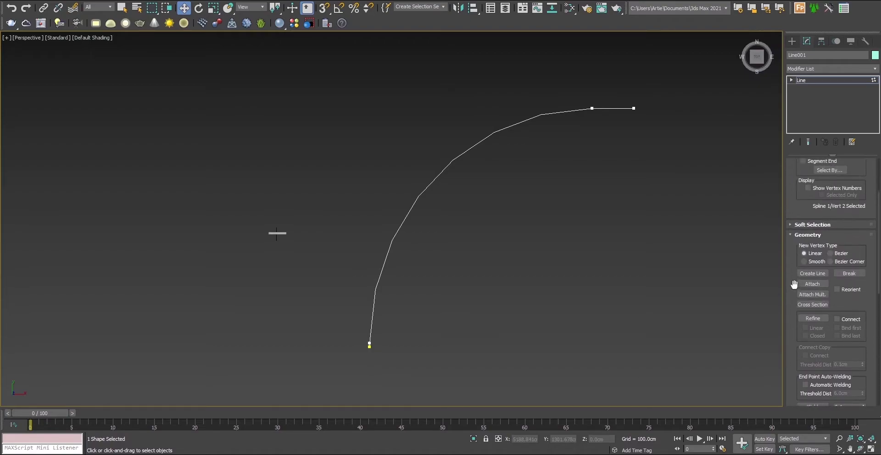
scroll(794, 284, "down", 5)
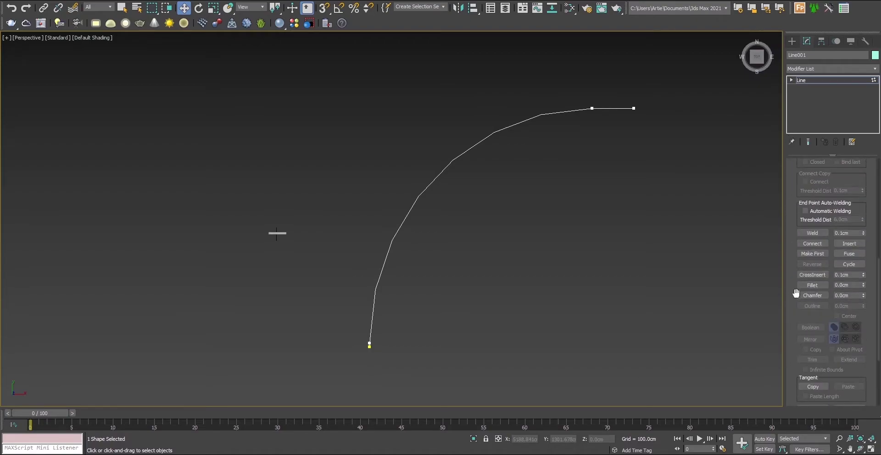
left_click_drag(795, 294, 796, 177)
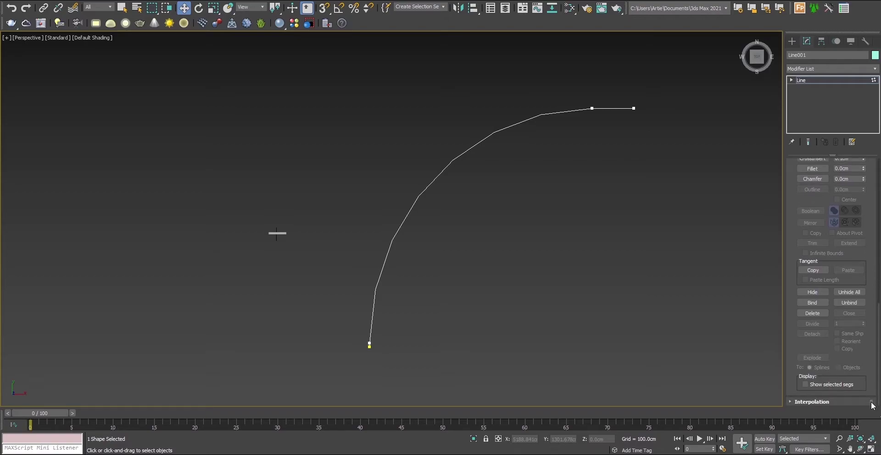
scroll(858, 183, "up", 3)
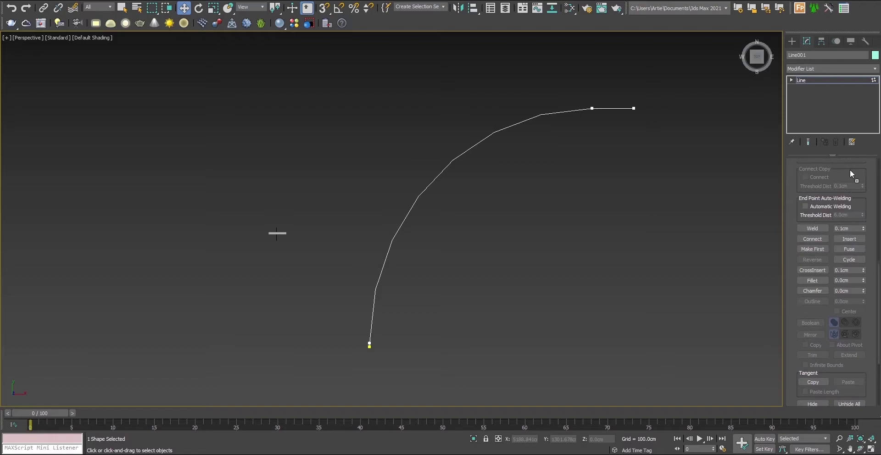
scroll(849, 174, "up", 4)
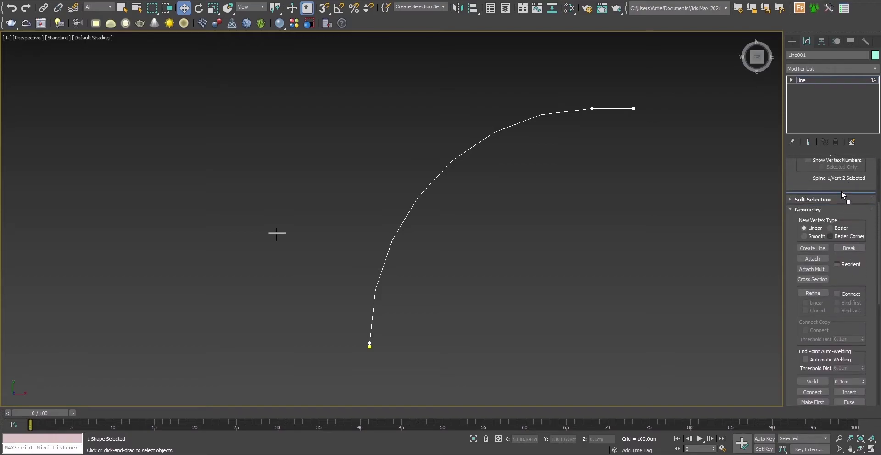
scroll(841, 191, "up", 1)
left_click(792, 198)
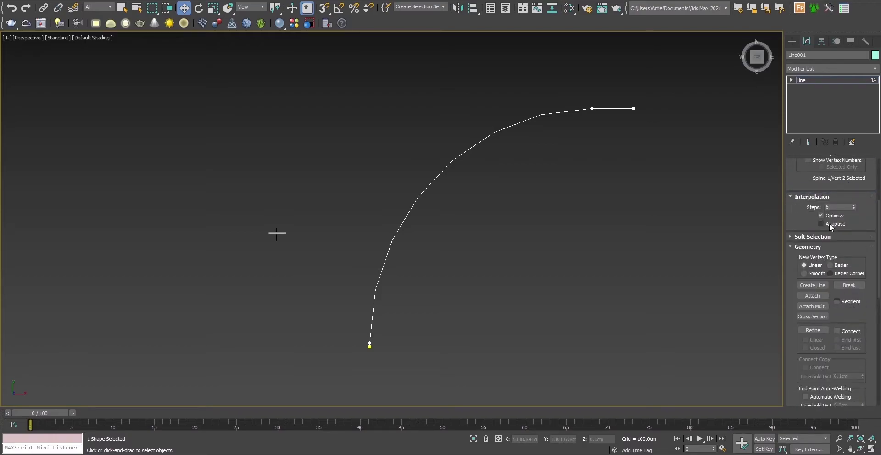
left_click(821, 223)
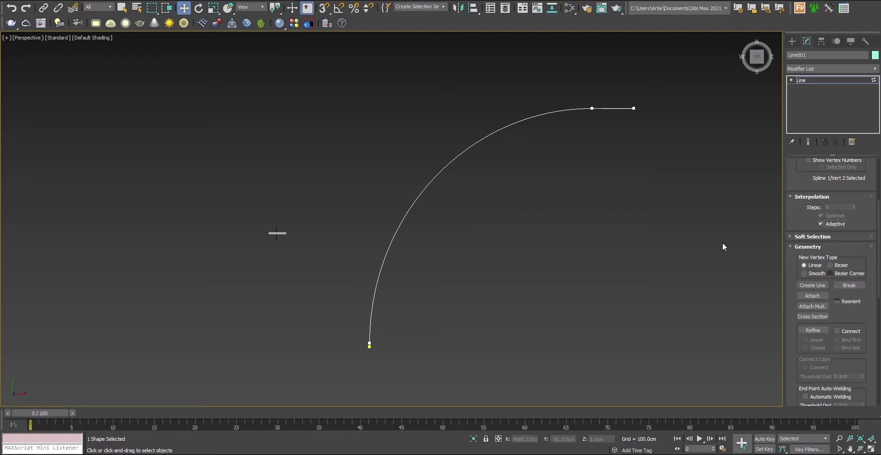
middle_click_drag(437, 238, 504, 194, "alt")
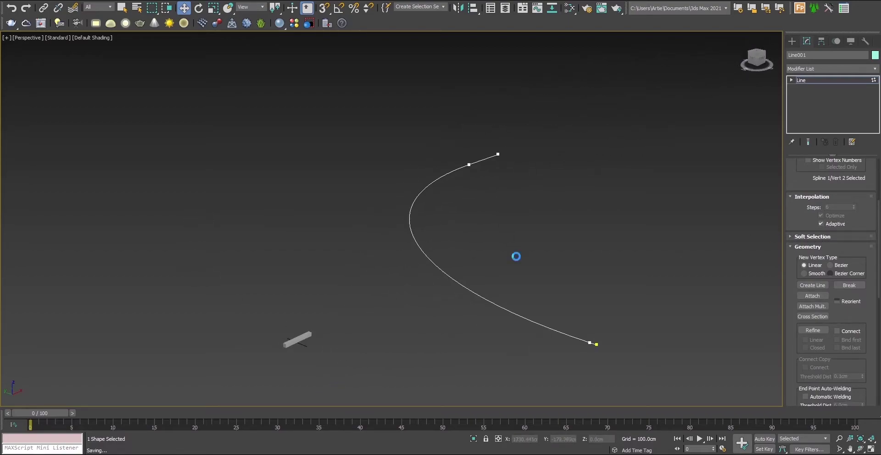
middle_click_drag(516, 276, 509, 226)
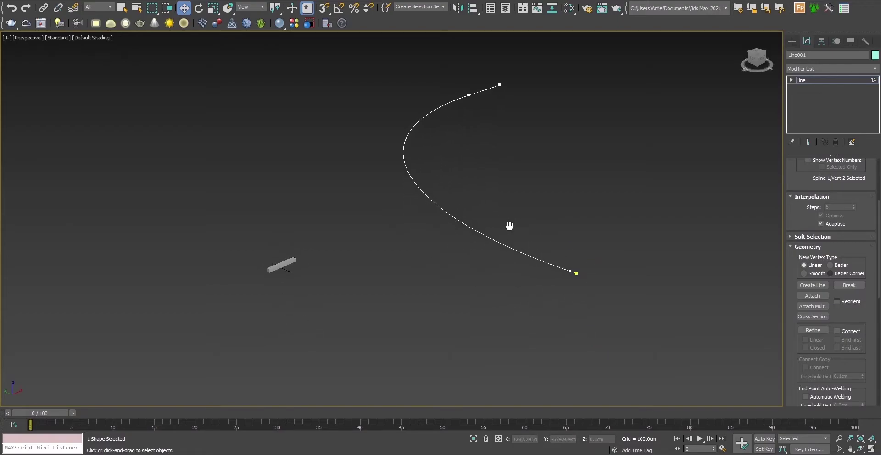
key("shift+i")
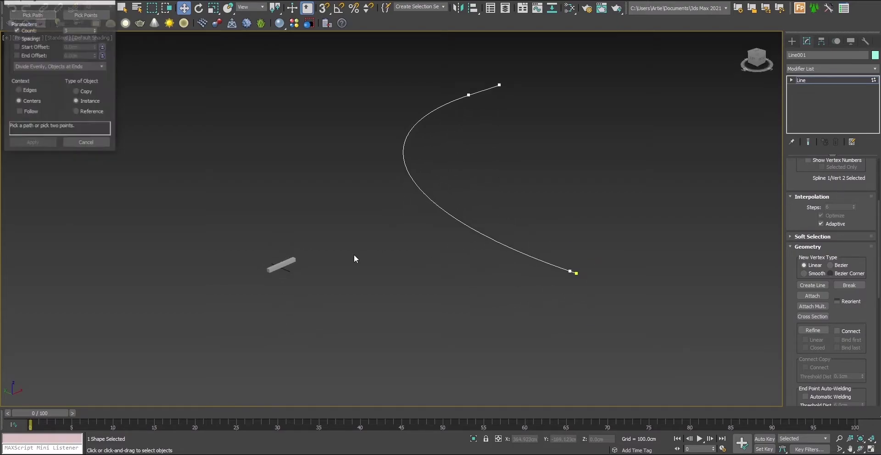
scroll(354, 256, "up", 3)
scroll(415, 178, "down", 3)
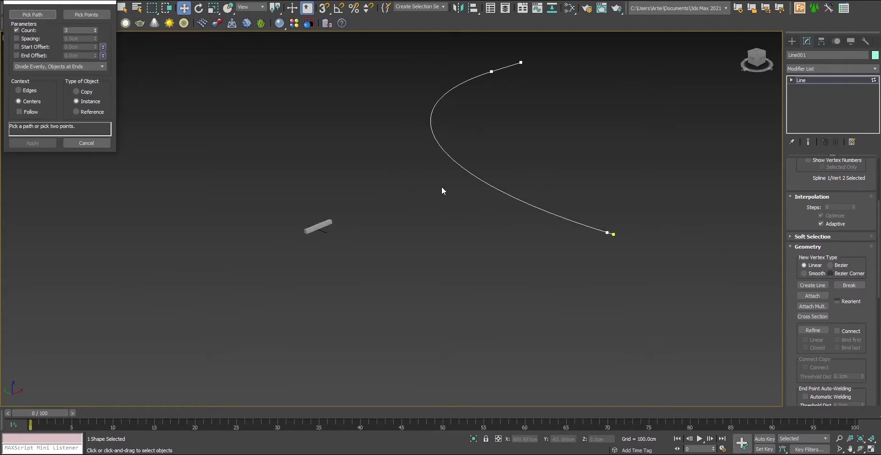
middle_click_drag(441, 186, 395, 234)
left_click_drag(42, 2, 212, 71)
left_click(216, 91)
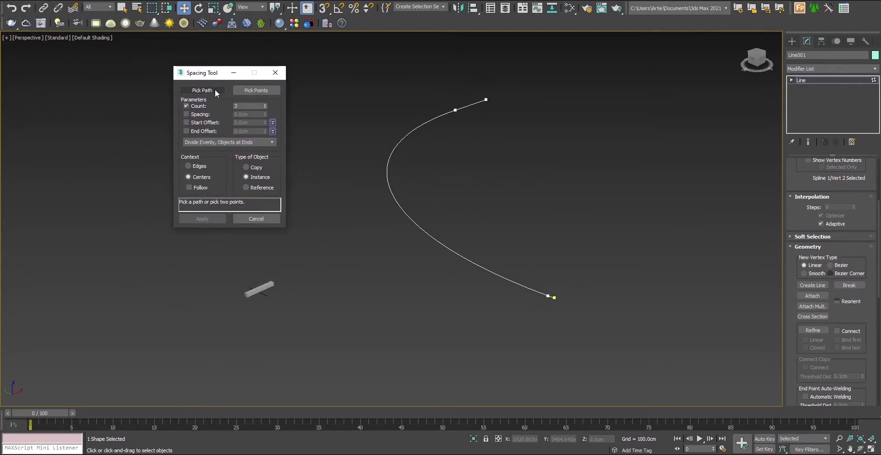
left_click(257, 217)
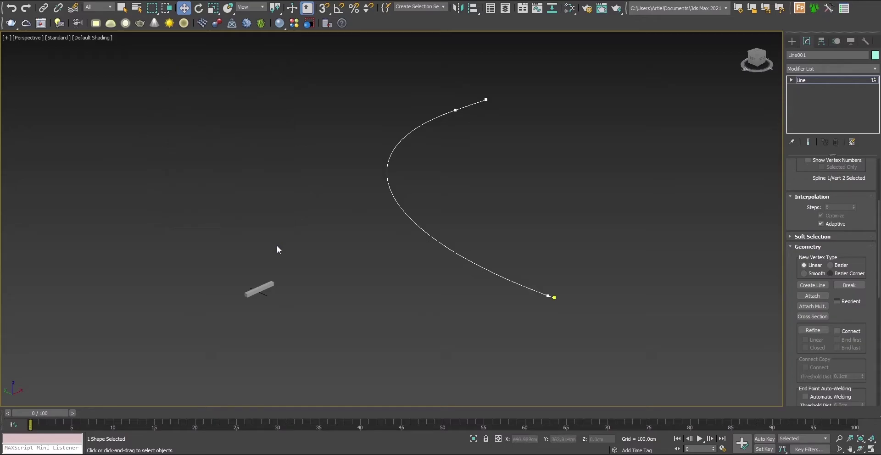
Step: Start the Spacing Tool on the box with the curved line as its path and enable Follow
left_click(262, 289)
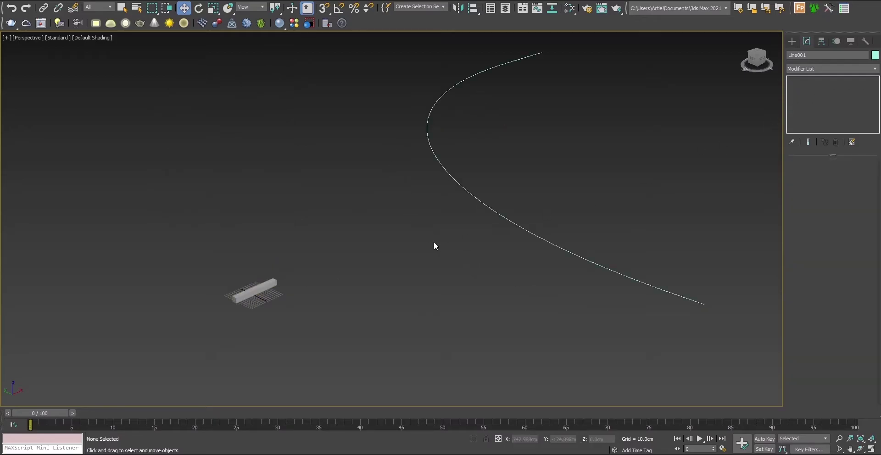
left_click(253, 288)
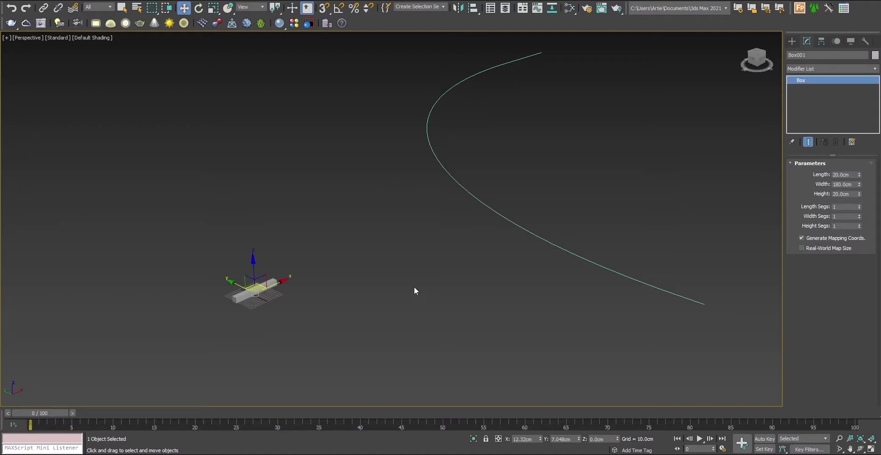
key("shift+i")
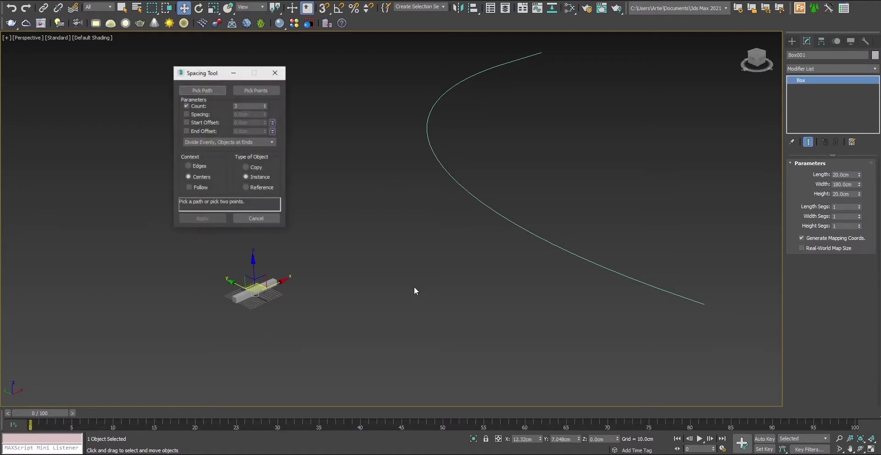
left_click(185, 90)
left_click(452, 174)
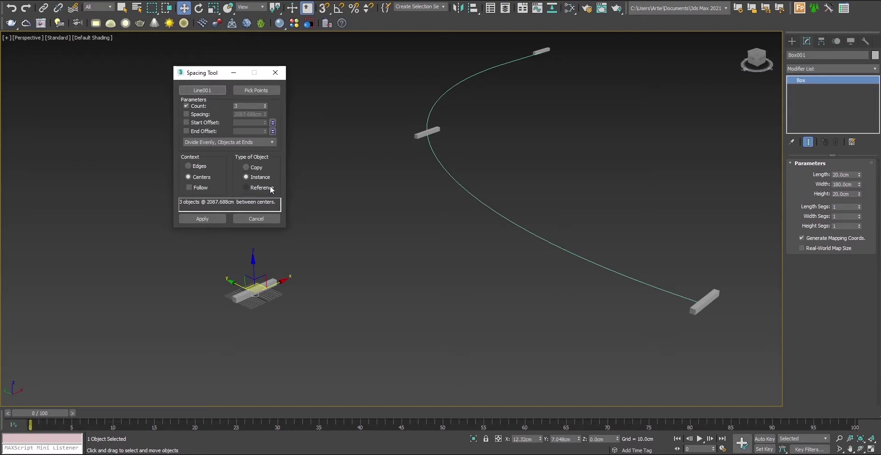
left_click(202, 186)
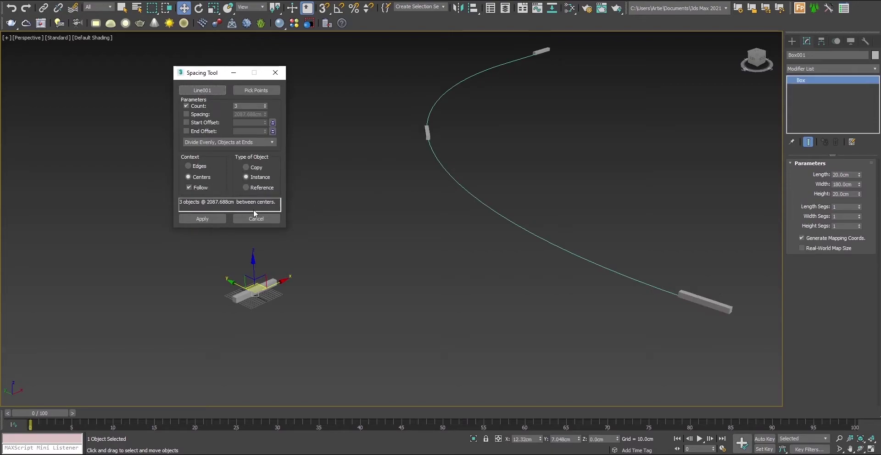
Step: Turn on angle snap and rotate the source box -90 degrees about its Z axis
left_click(251, 293)
key("e")
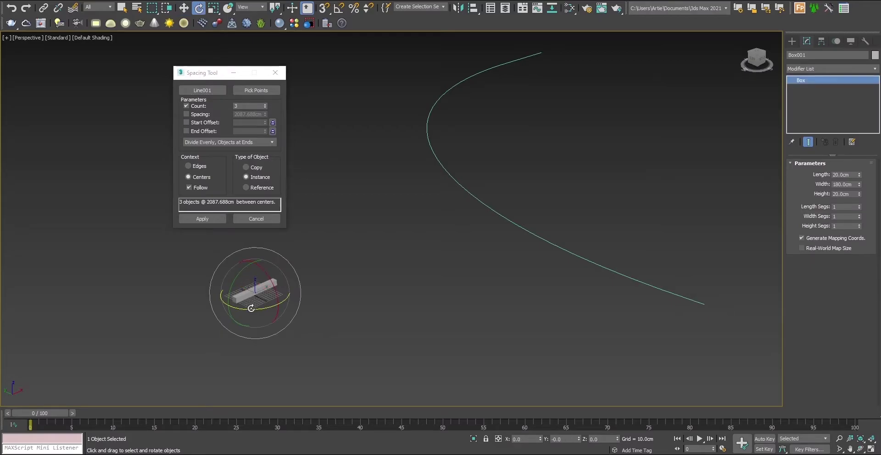
left_click_drag(251, 309, 282, 309)
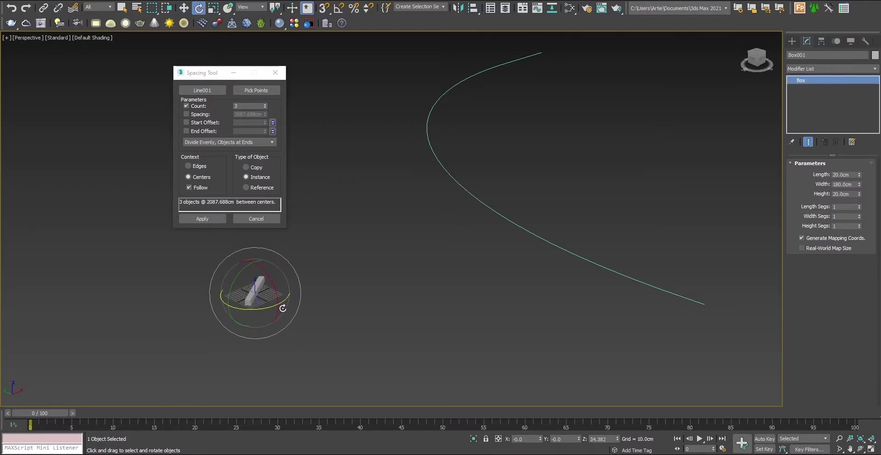
key("ctrl+z")
left_click(339, 8)
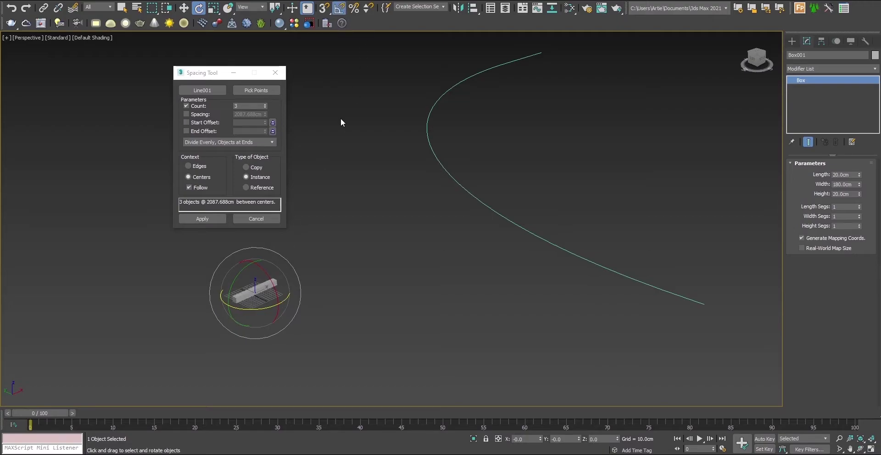
left_click_drag(269, 301, 211, 269)
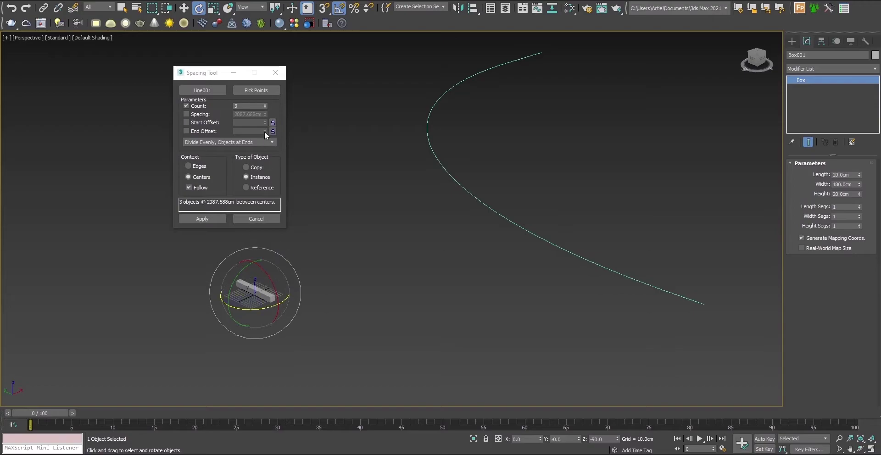
Step: Set the spacing count to 15 and check the sleeper distribution along the curve from above
left_click(218, 75)
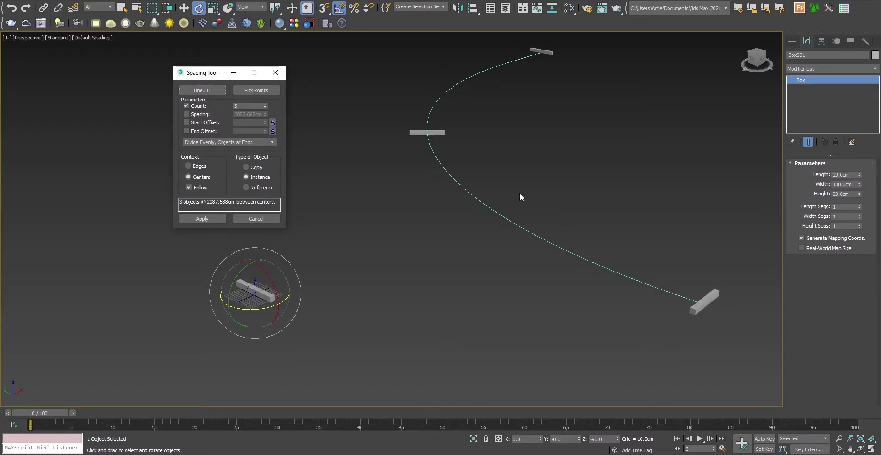
left_click(247, 106)
key("Return")
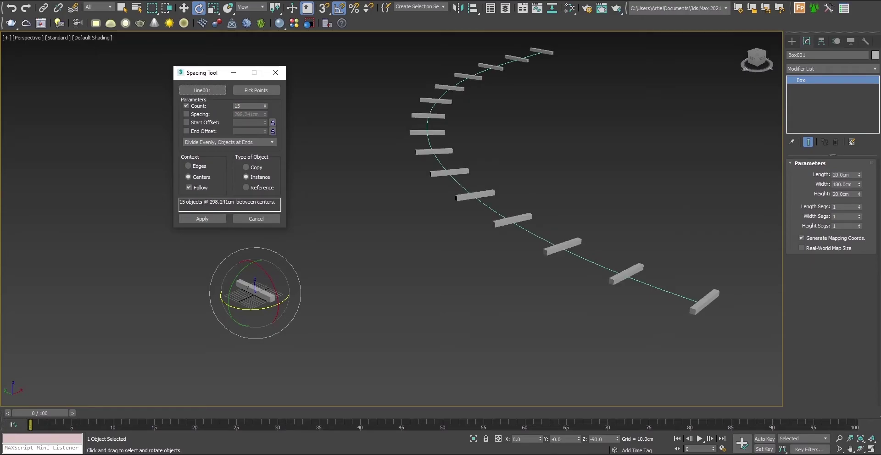
middle_click_drag(444, 99, 436, 166, "alt")
middle_click_drag(436, 166, 198, 258)
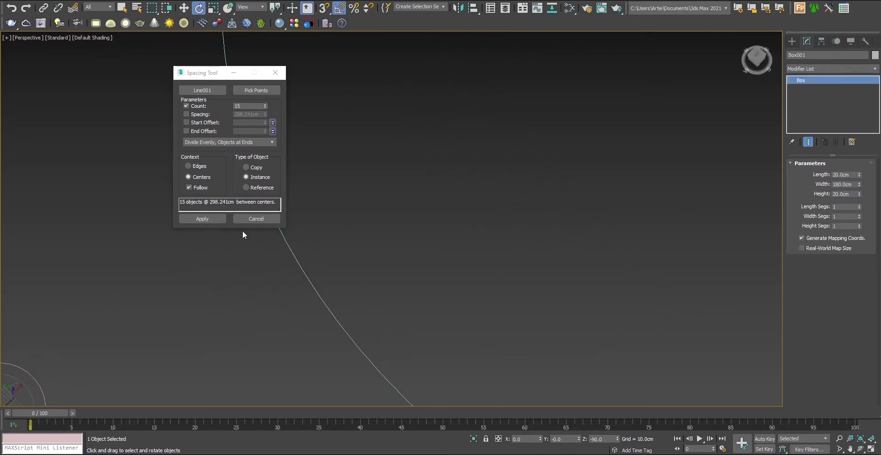
scroll(382, 219, "down", 5)
middle_click_drag(467, 258, 546, 296)
scroll(473, 243, "up", 3)
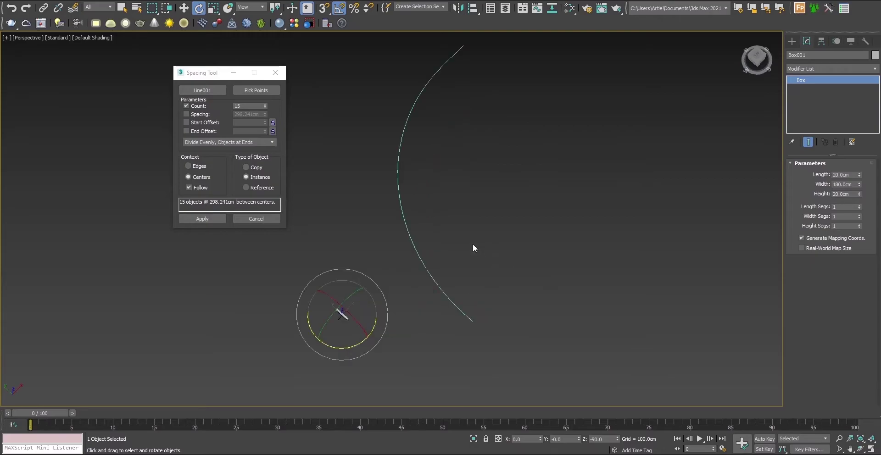
left_click(204, 75)
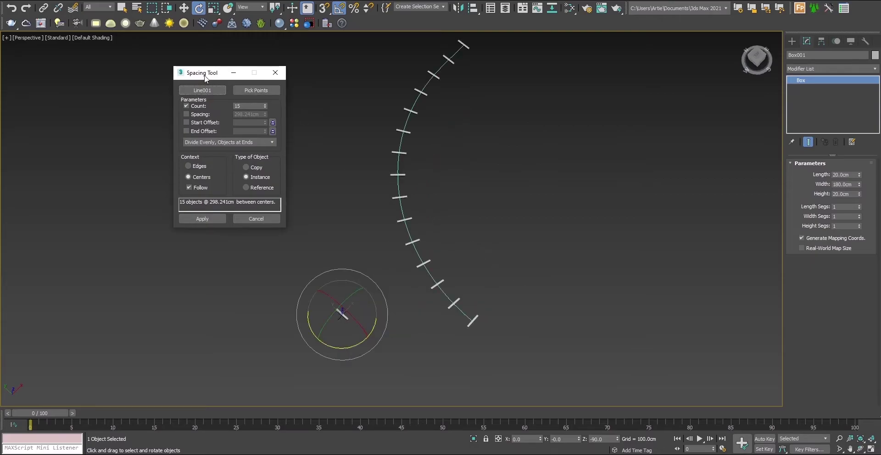
Step: Try a spacing count of 18 for the sleepers and settle on 20
left_click_drag(251, 106, 198, 102)
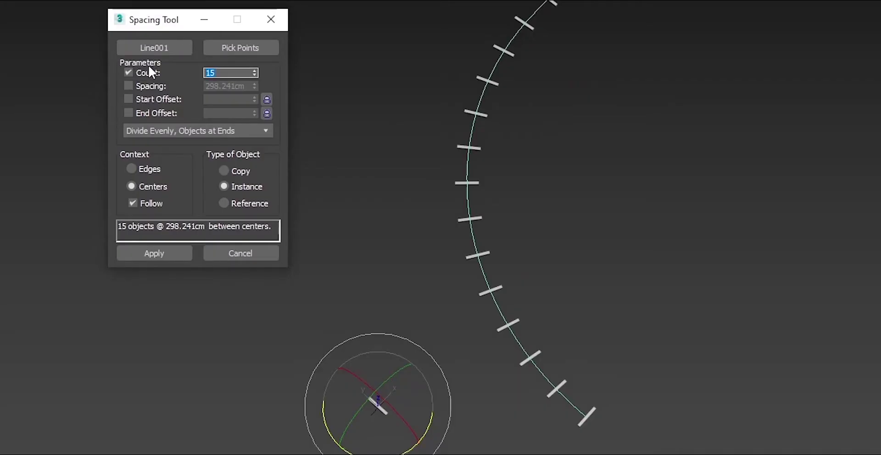
type("18")
key("Return")
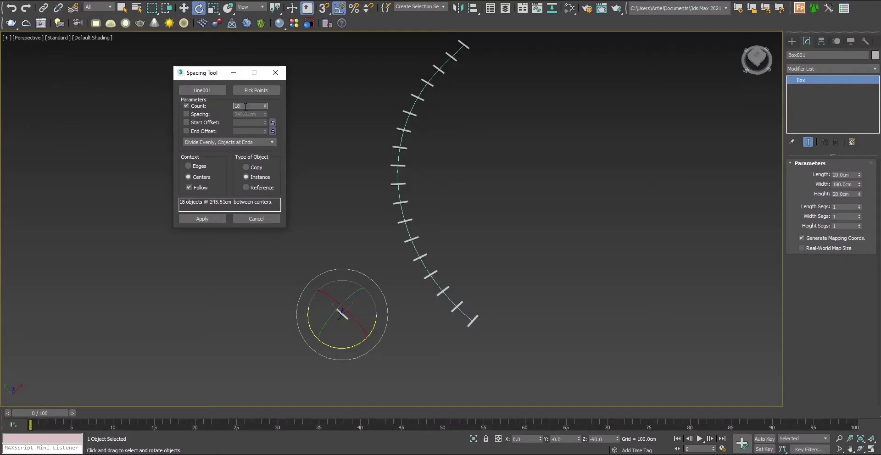
key("Return")
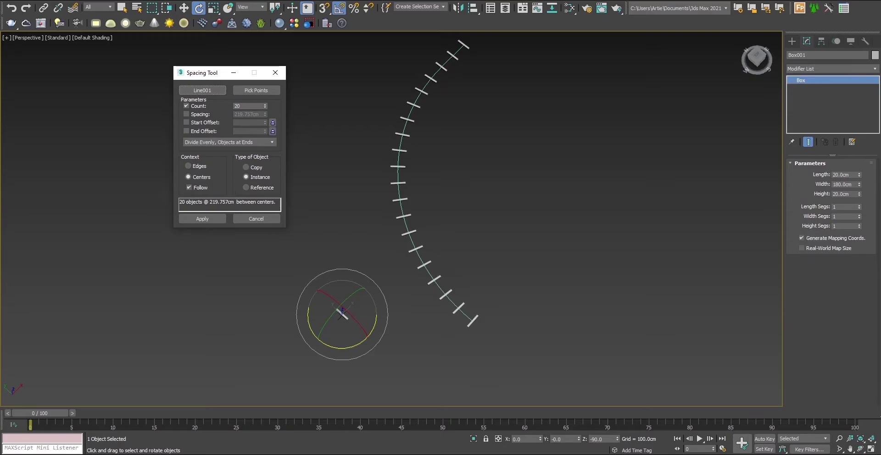
Step: Apply the spacing to place the sleeper instances along the curve and close the Spacing Tool
scroll(456, 289, "up", 5)
middle_click_drag(415, 289, 351, 199, "alt")
left_click(217, 78)
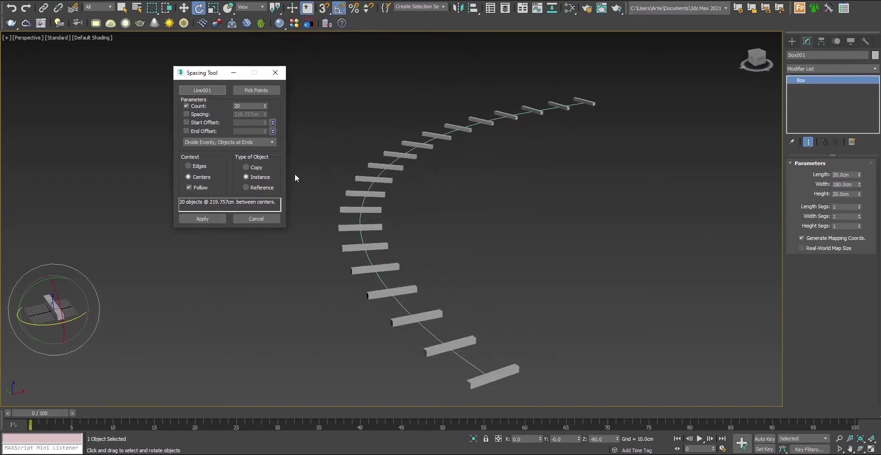
key("w")
left_click(208, 222)
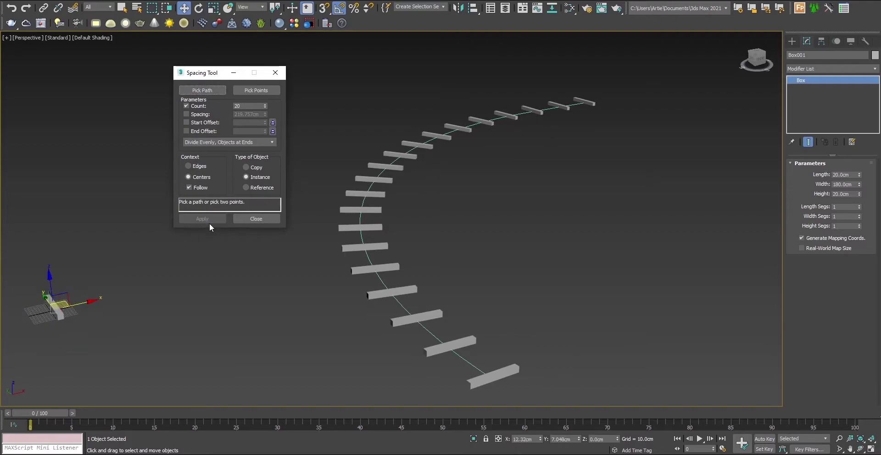
left_click(274, 218)
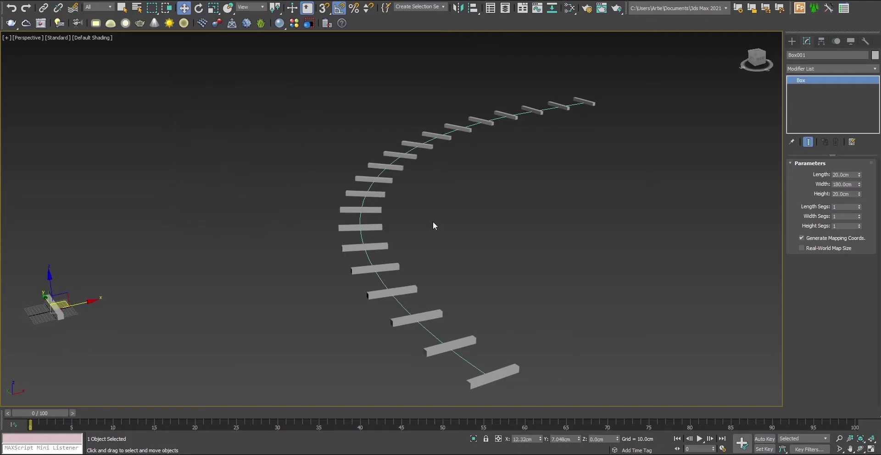
Step: Copy the curved path line straight up by about 24 cm so the duplicate sits just above the sleepers
middle_click_drag(433, 221, 398, 234)
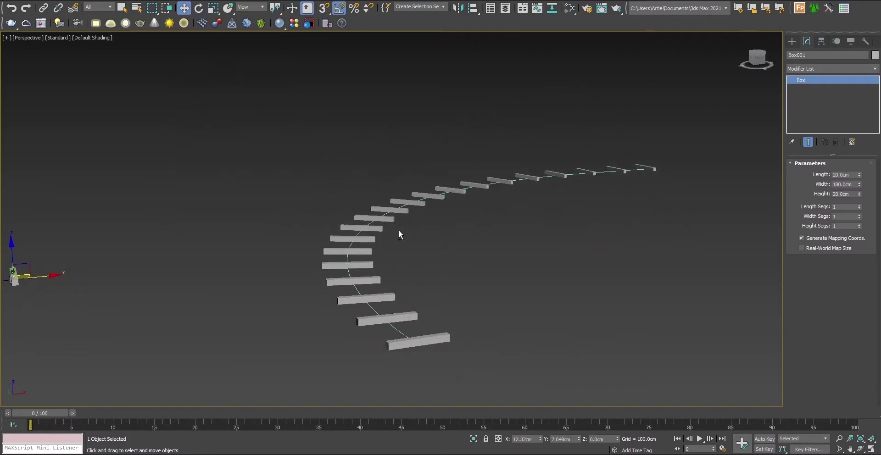
left_click(369, 307)
scroll(395, 326, "up", 4)
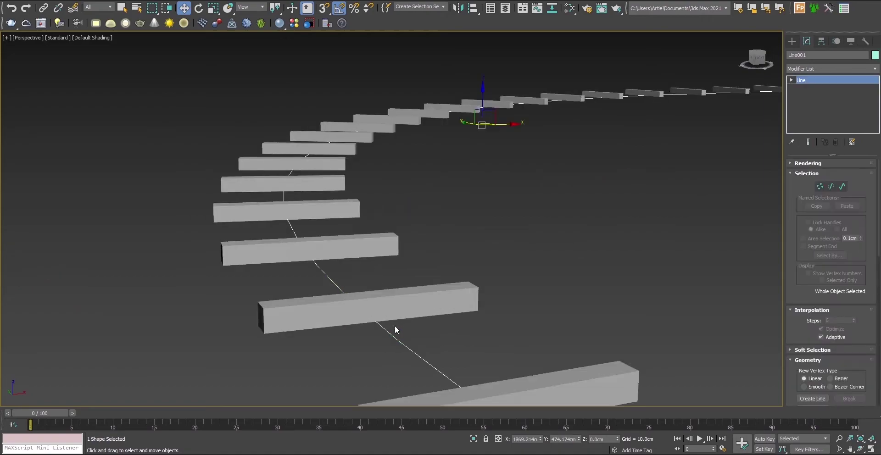
mouse_move(404, 310)
middle_mouse_down("alt")
mouse_move(416, 281)
mouse_move(407, 295)
middle_mouse_up("alt")
scroll(420, 264, "down", 3)
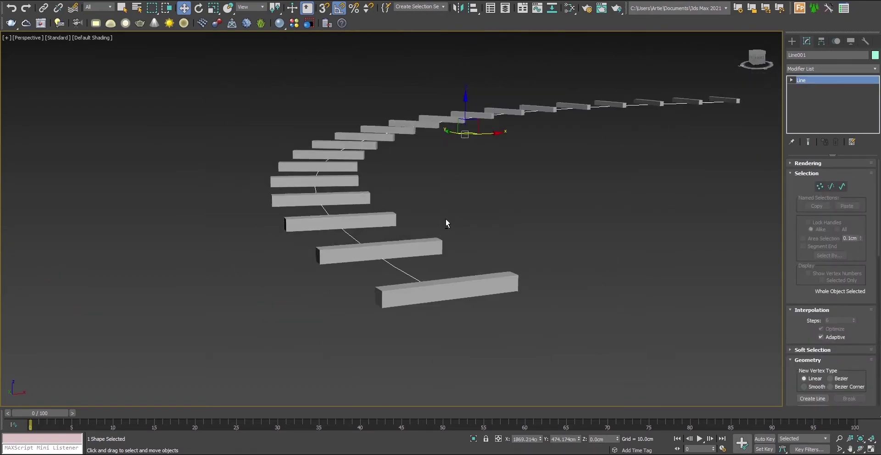
middle_click_drag(446, 224, 448, 232, "alt")
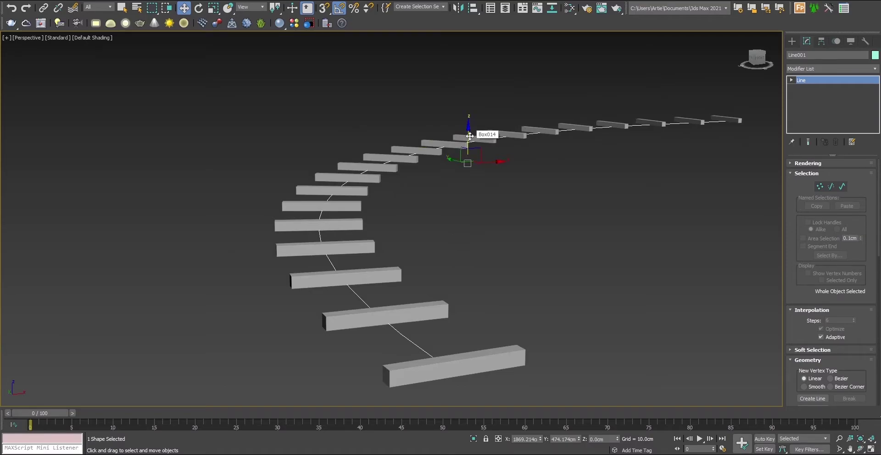
left_click_drag(469, 136, 469, 149, "shift")
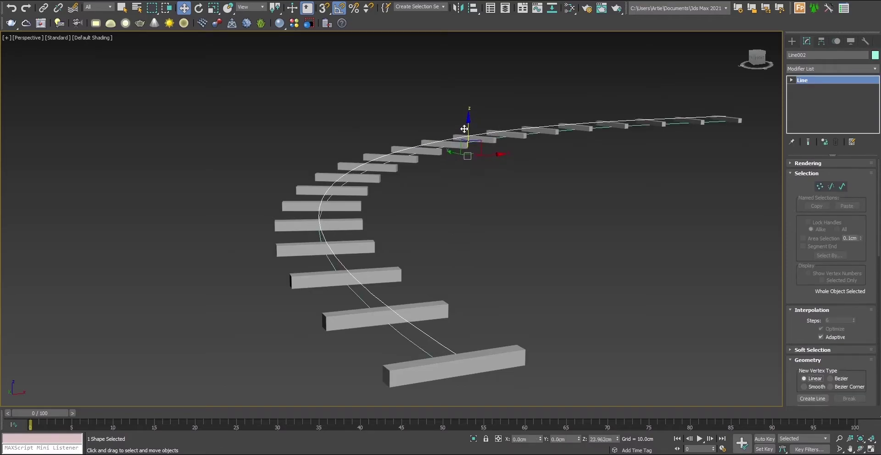
left_click(446, 262)
Step: Enable the copied line in the renderer and viewport with a rectangular cross-section
left_click(792, 163)
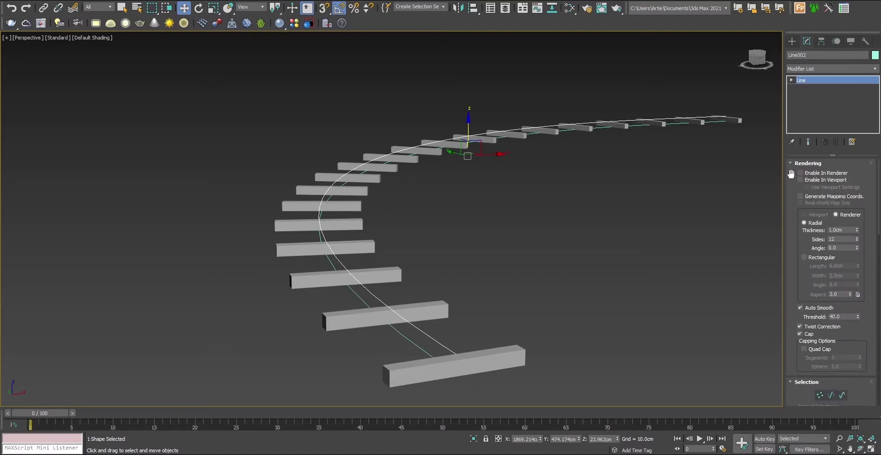
left_click(806, 70)
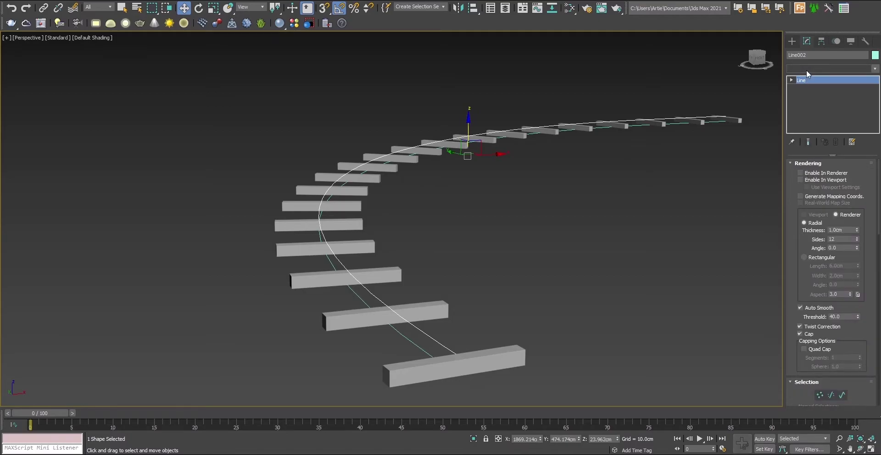
left_click(806, 70)
left_click(806, 70)
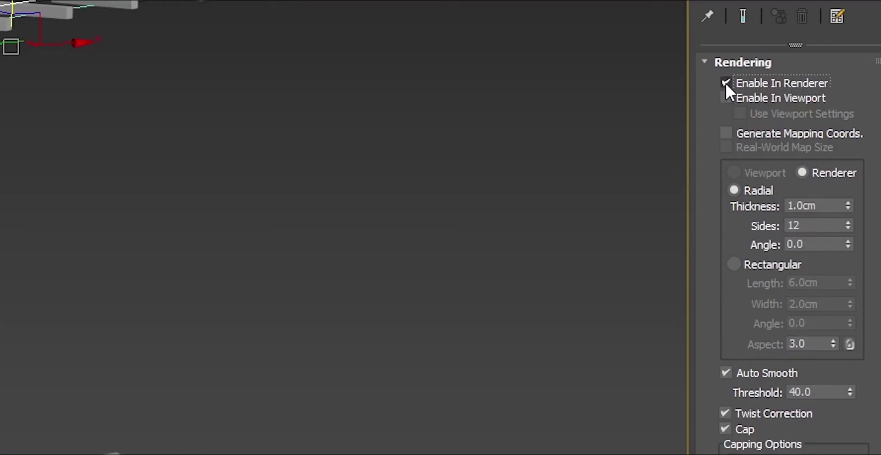
left_click(726, 84)
left_click(729, 98)
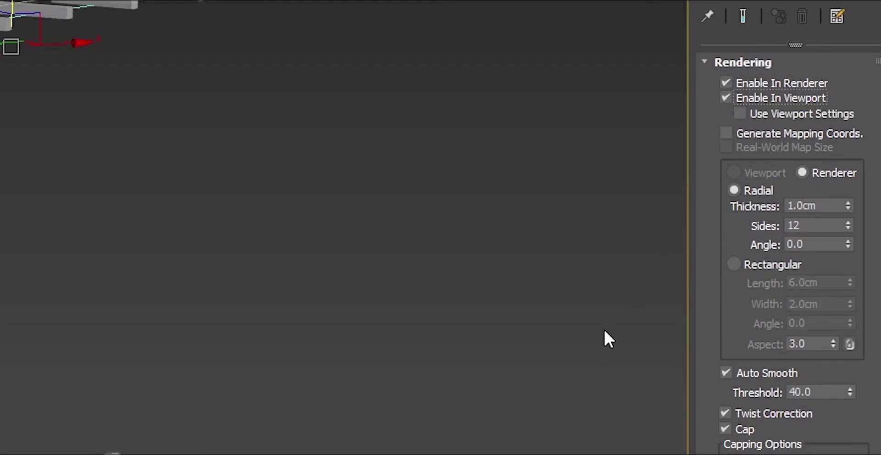
left_click(741, 263)
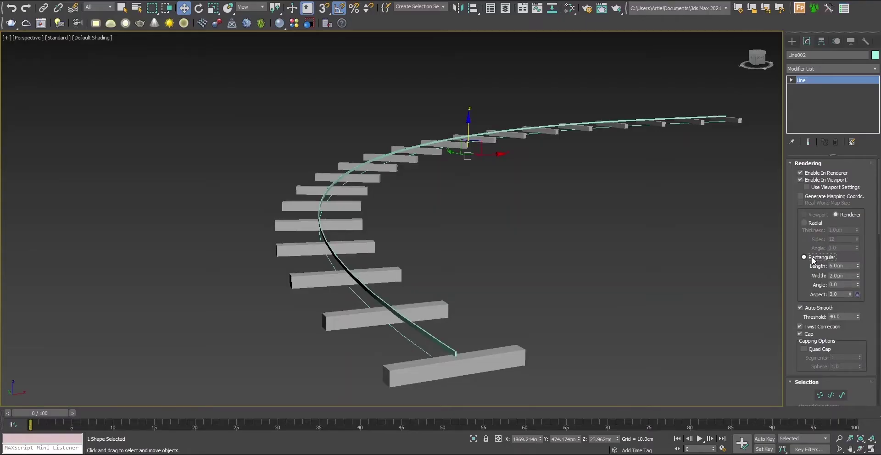
Step: Set the width of the copied line's rectangular cross-section to 140 cm
left_click_drag(857, 276, 676, 76)
double_click(843, 275)
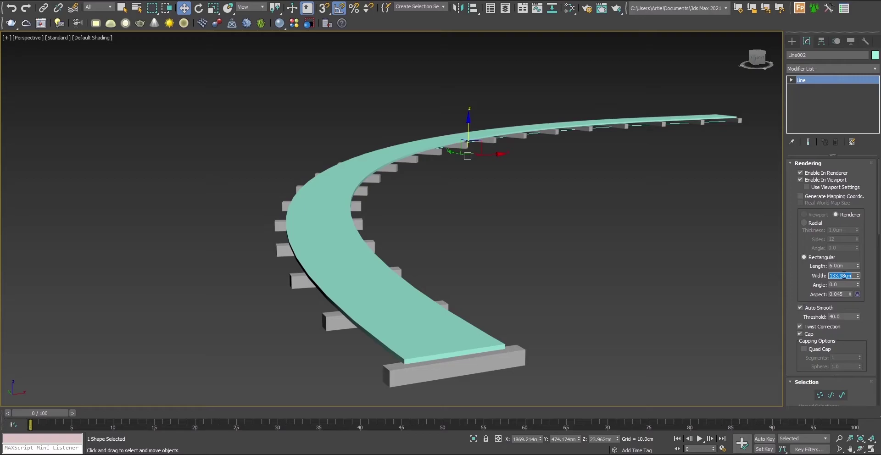
type("140")
key("Return")
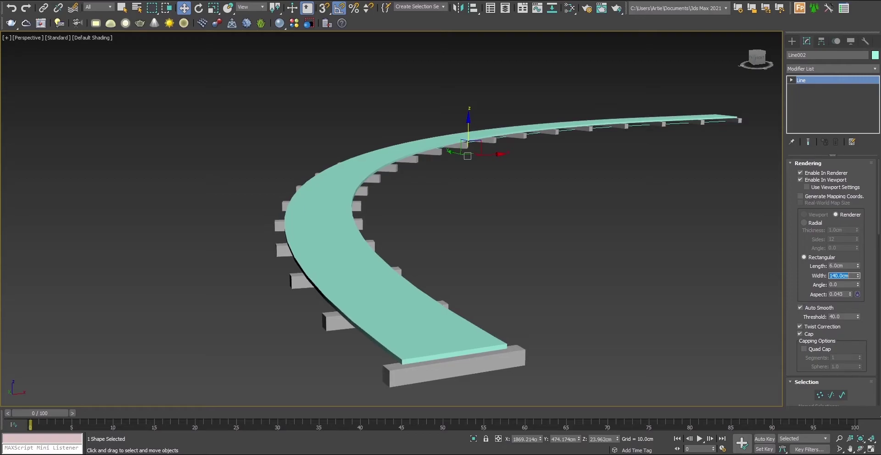
Step: Add an Edit Poly modifier to the raised strip and switch to edge selection
left_click(817, 71)
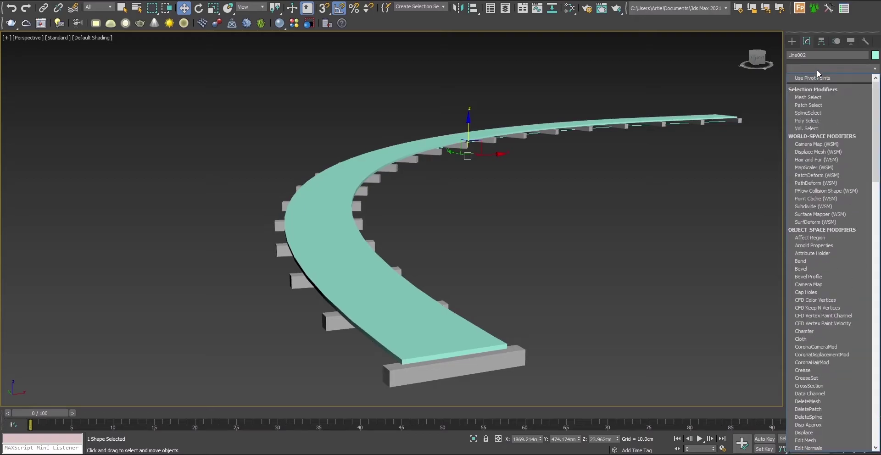
key("e")
left_click(826, 100)
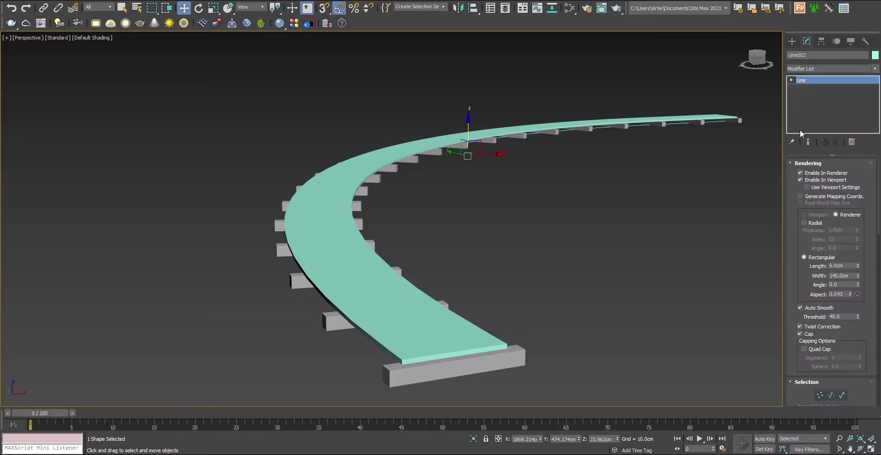
key("2")
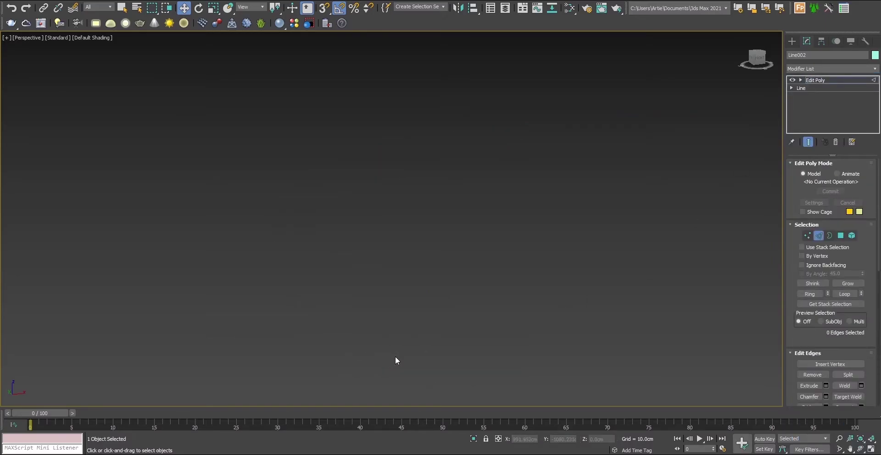
Step: Select the lower long edges on both sides of the raised strip and extend the selection to full edge loops
scroll(192, 336, "up", 6)
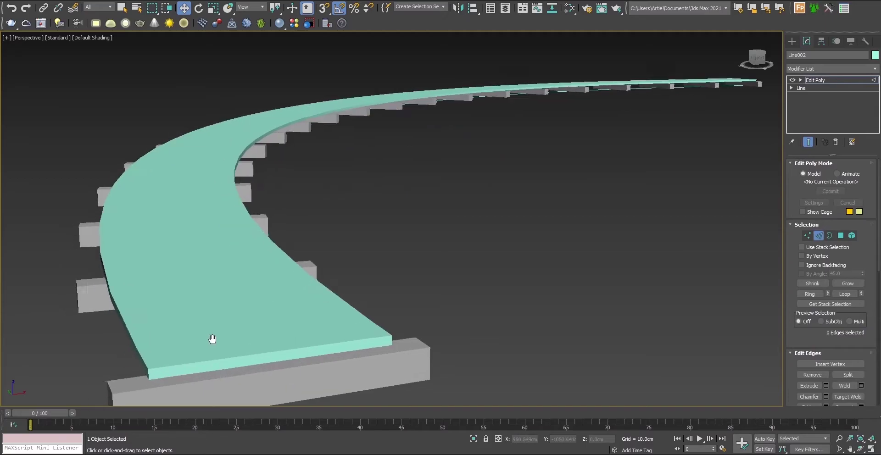
middle_click_drag(213, 338, 345, 299)
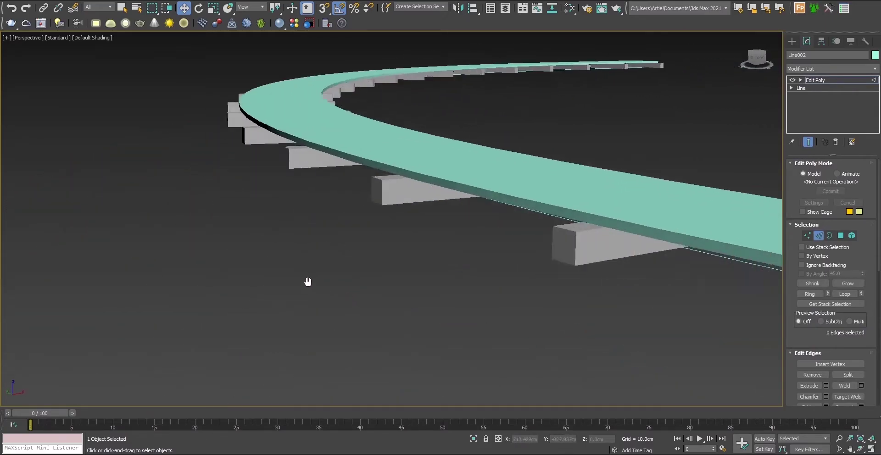
middle_click_drag(308, 282, 287, 283)
scroll(507, 270, "up", 1)
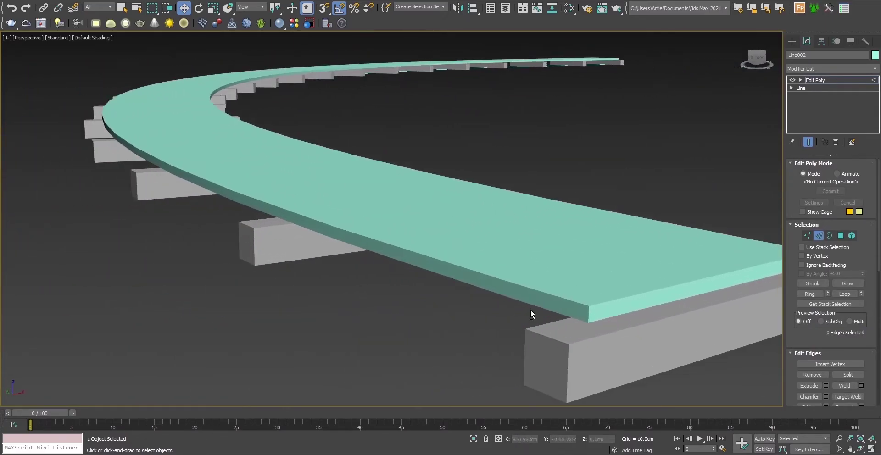
scroll(531, 310, "up", 2)
left_click(441, 271)
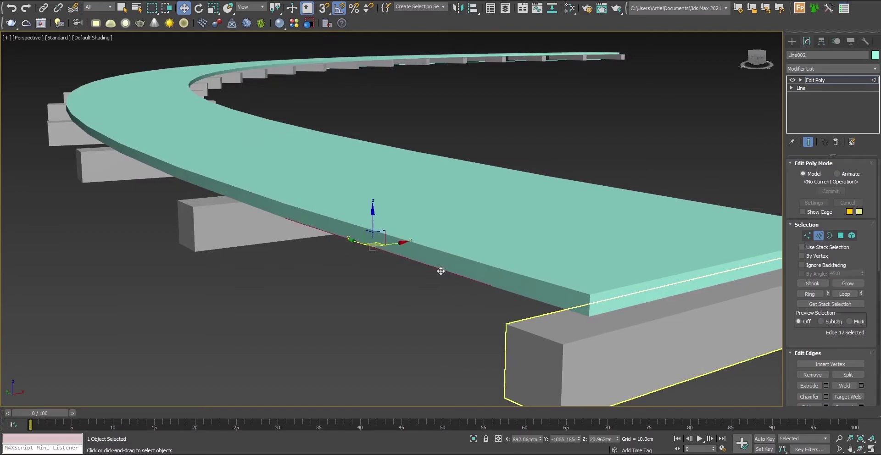
scroll(602, 287, "up", 6)
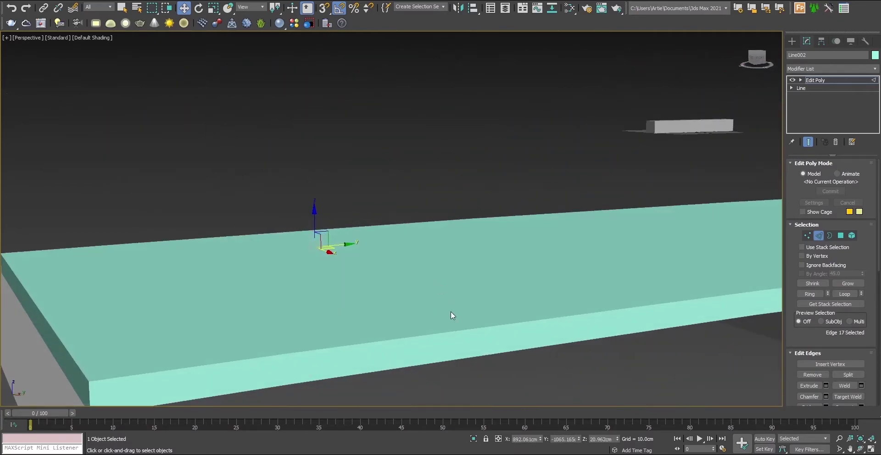
left_click(425, 362, "ctrl")
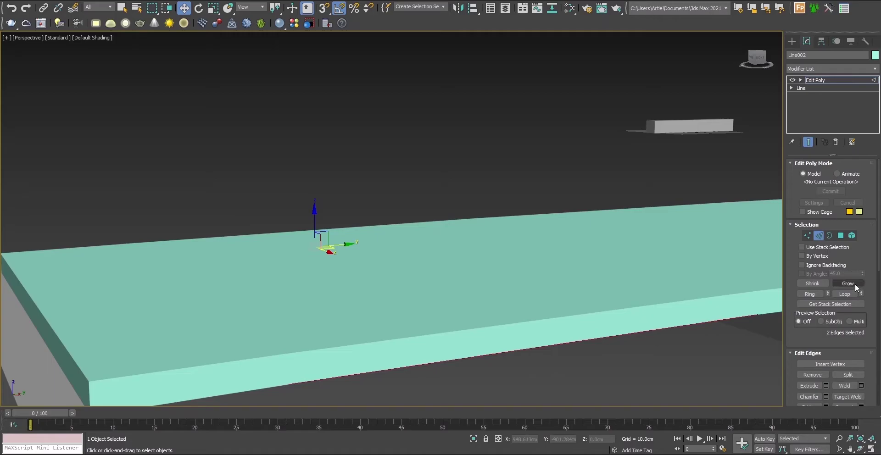
left_click(843, 296)
scroll(425, 300, "down", 3)
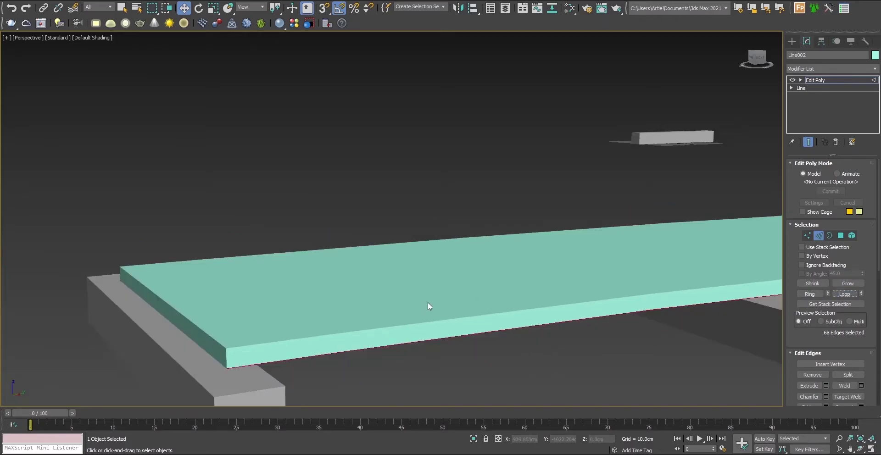
Step: Create a new spline shape from the two selected edge loops of the strip
middle_click_drag(428, 301, 523, 304)
key("z")
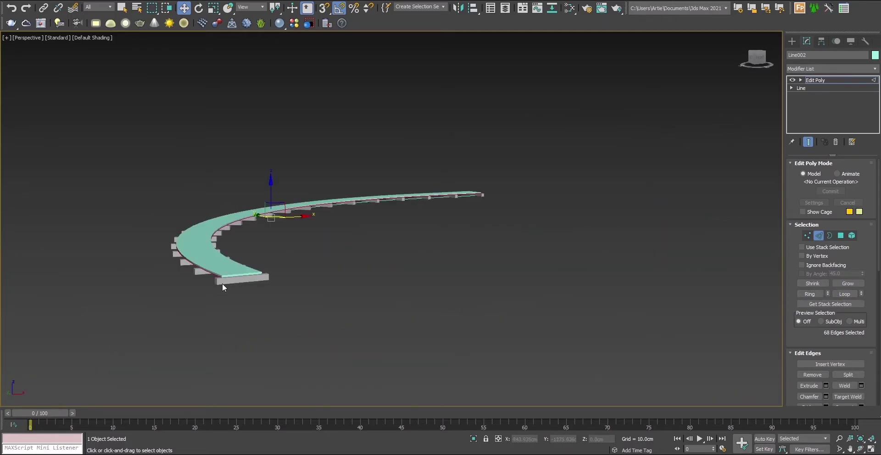
scroll(222, 283, "up", 6)
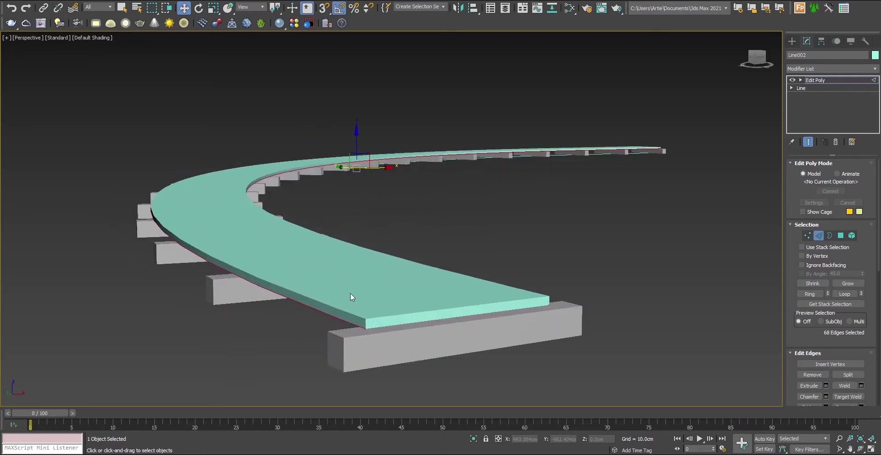
right_click(318, 295)
left_click(295, 377)
left_click(422, 237)
Step: Delete the original strip and disable renderer and viewport thickness on the extracted two-rail shape
left_click(829, 79)
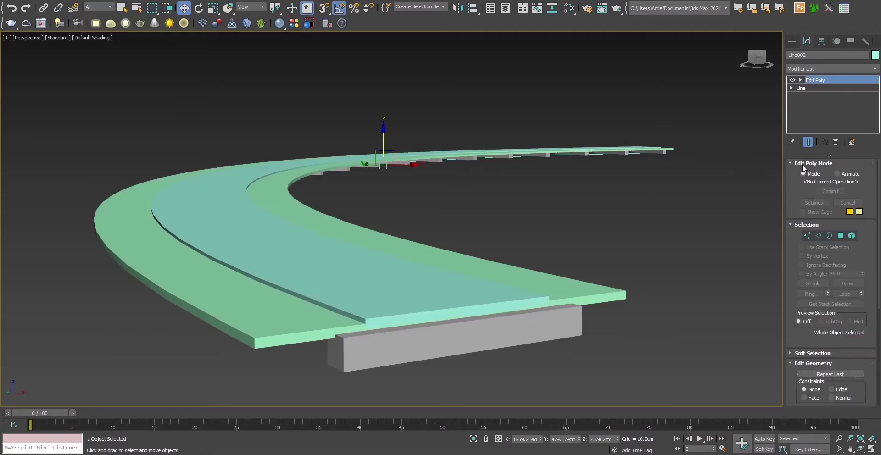
key("Delete")
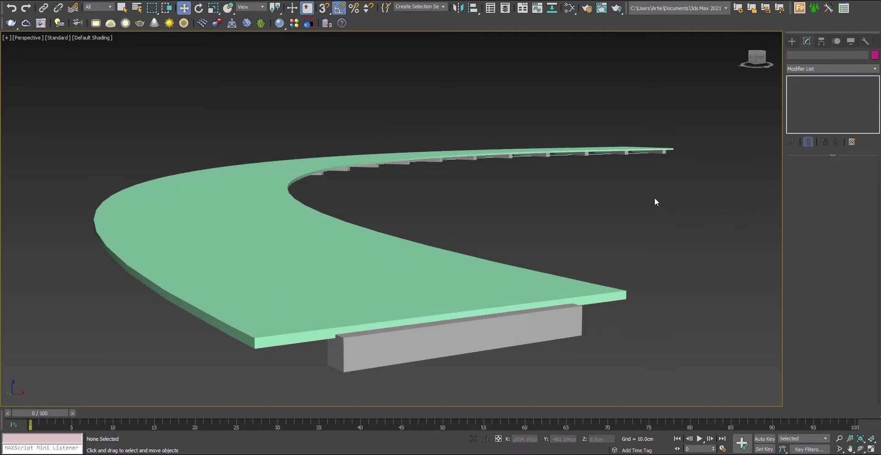
left_click(329, 311)
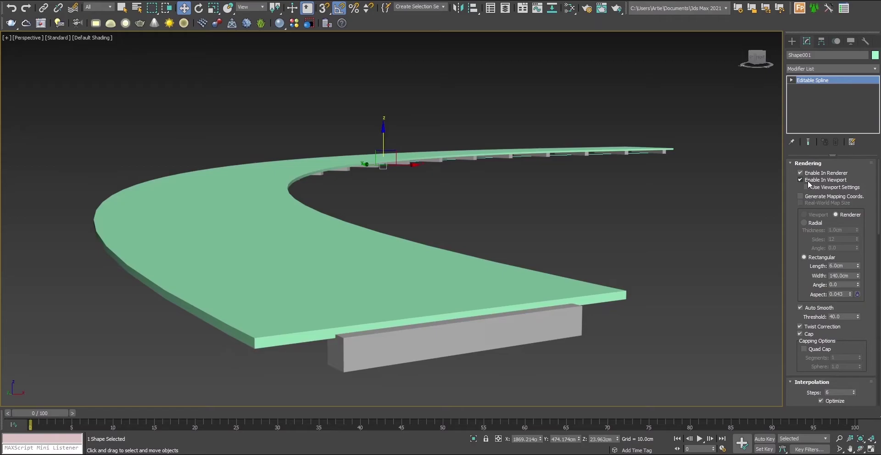
left_click(801, 180)
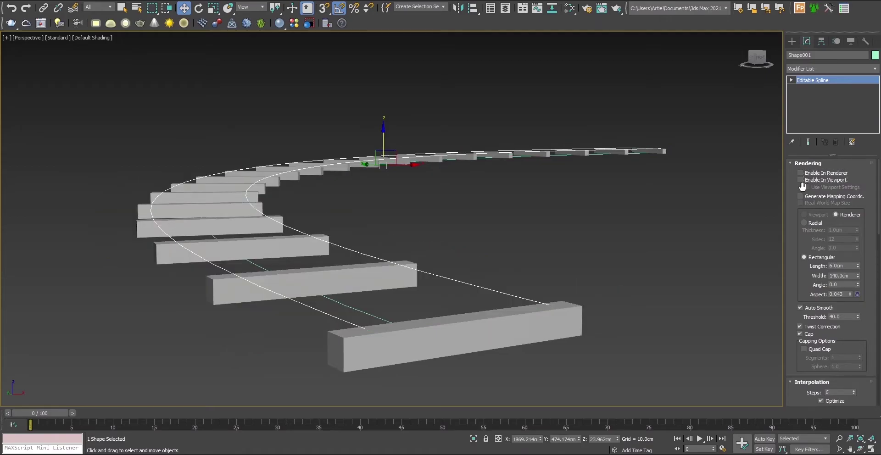
Step: Add a Sweep modifier to the extracted rail shape using the built-in Wide Flange section
middle_click_drag(331, 241, 412, 267)
scroll(368, 290, "up", 1)
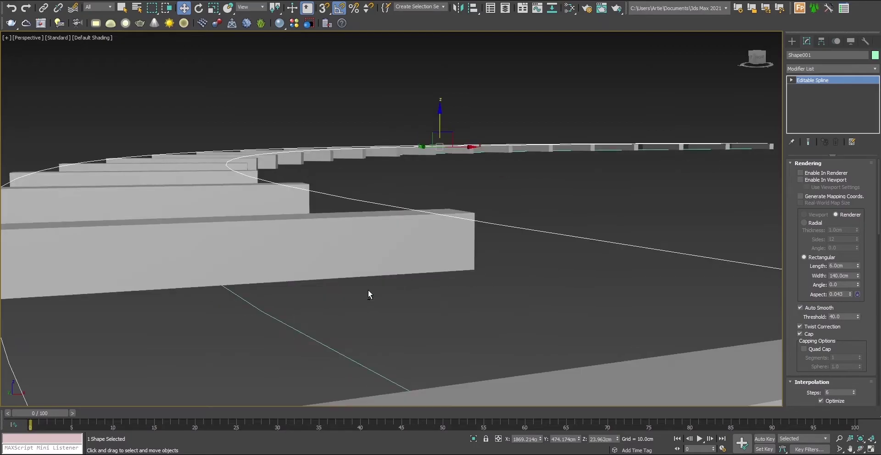
scroll(368, 290, "down", 1)
middle_click_drag(368, 290, 410, 257, "alt")
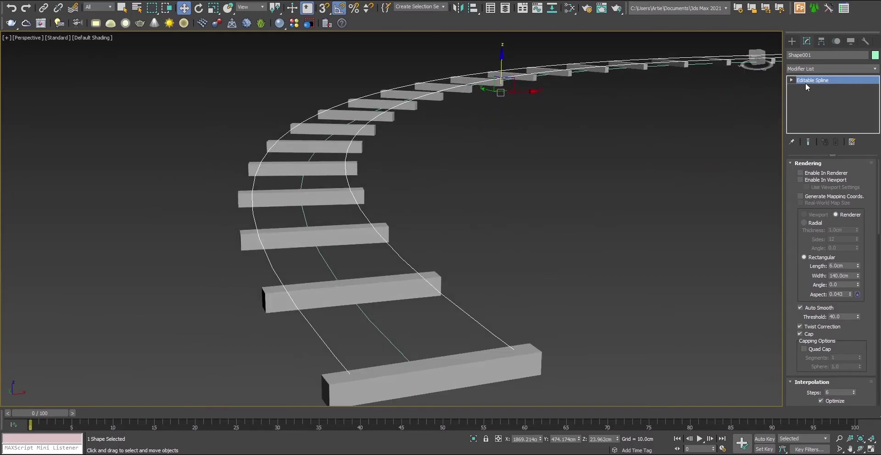
left_click(810, 69)
type("Sweep")
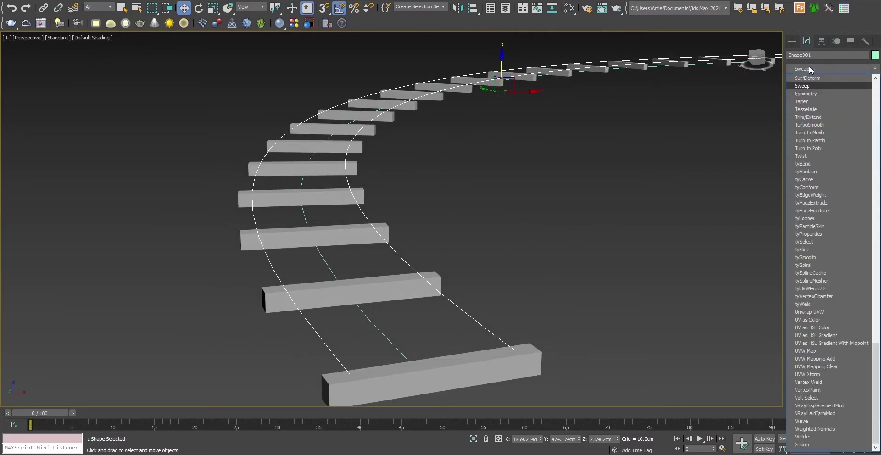
left_click(809, 83)
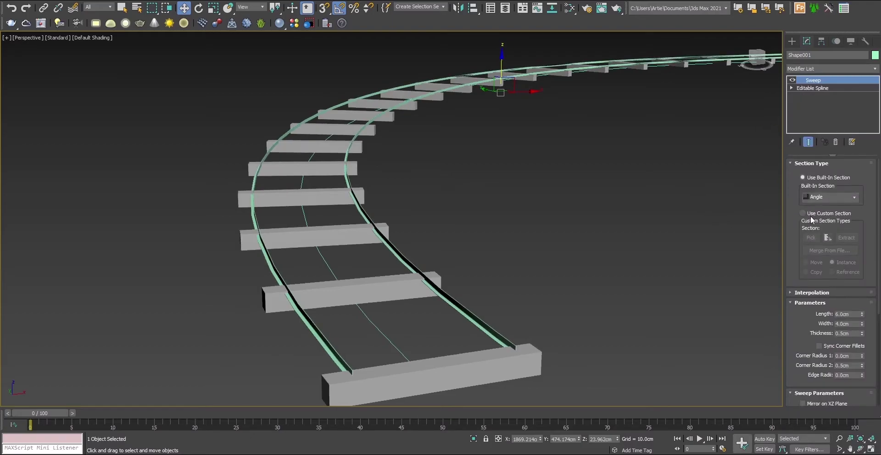
left_click(833, 197)
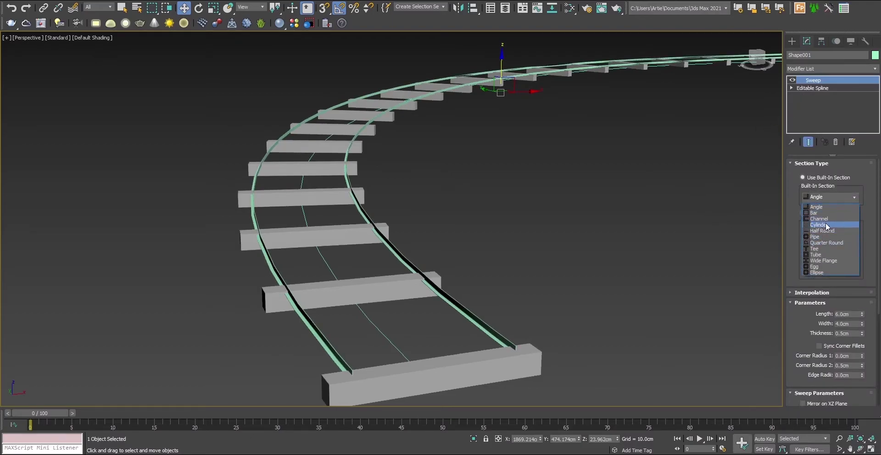
left_click(825, 261)
Step: Raise the swept rails to a Z position of about 30.56 cm, above the tops of the sleepers
mouse_move(410, 356)
middle_mouse_down("alt")
mouse_move(413, 333)
mouse_move(419, 363)
mouse_move(419, 319)
mouse_move(424, 365)
middle_mouse_up("alt")
right_click(510, 164)
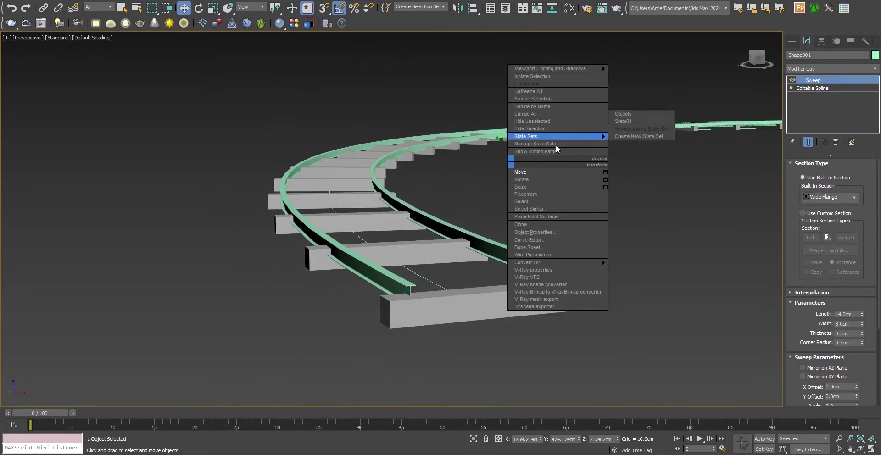
left_click(603, 170)
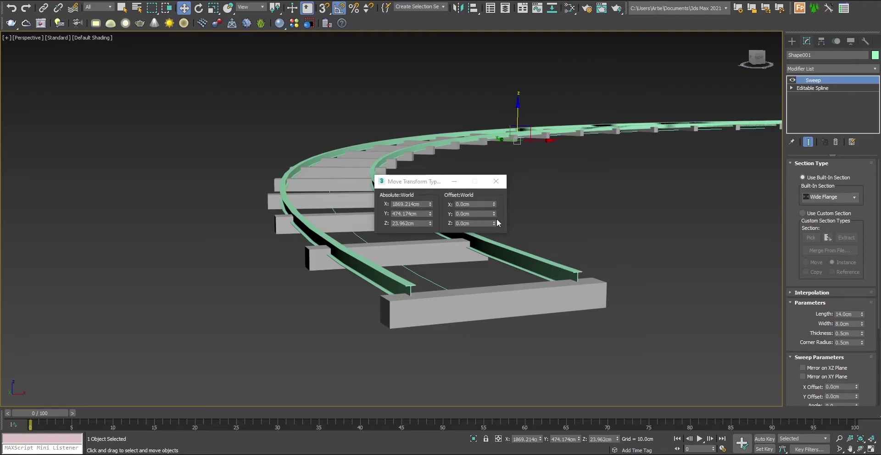
left_click_drag(494, 222, 492, 220)
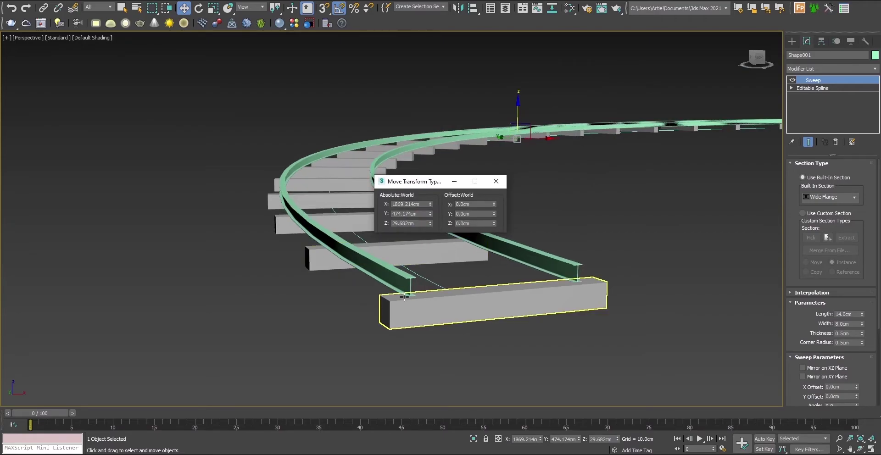
scroll(419, 305, "up", 4)
scroll(420, 305, "up", 2)
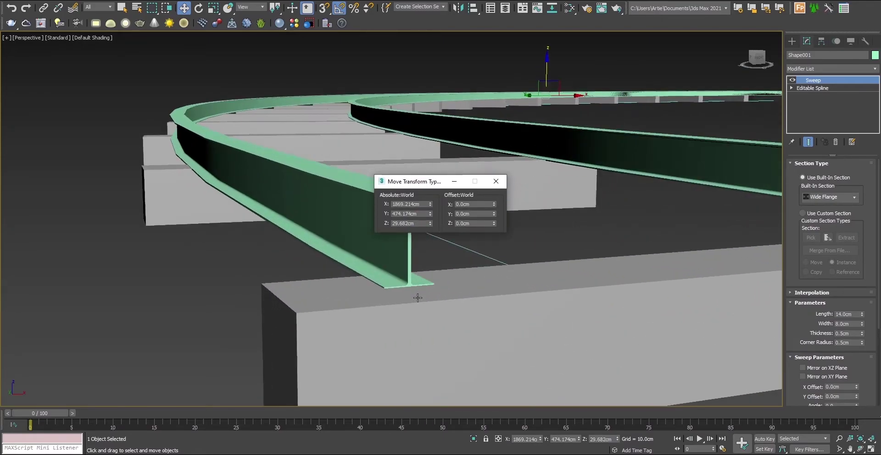
left_click_drag(494, 221, 493, 225)
Step: Set the rail section's corner radius and thickness to 2 cm each
left_click(850, 343)
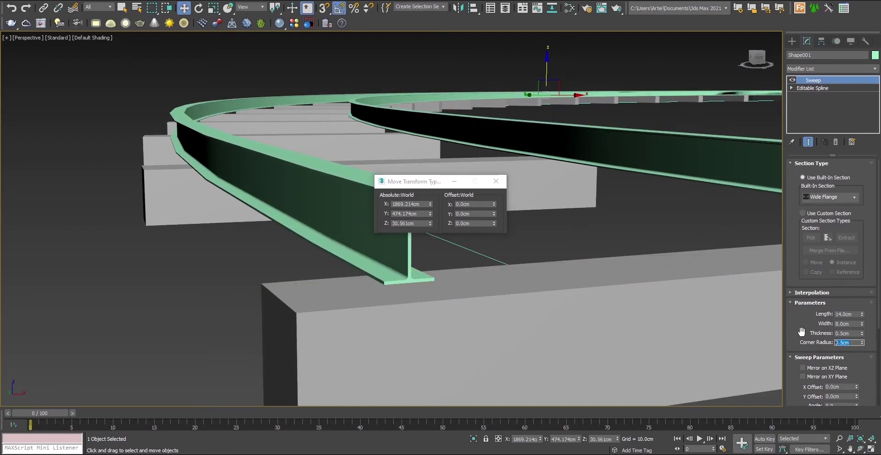
type("2")
left_click(847, 334)
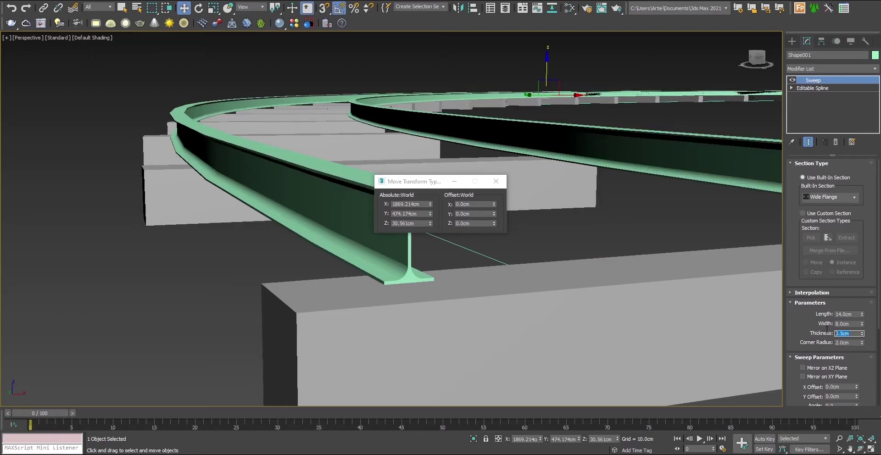
type("2")
left_click(857, 324)
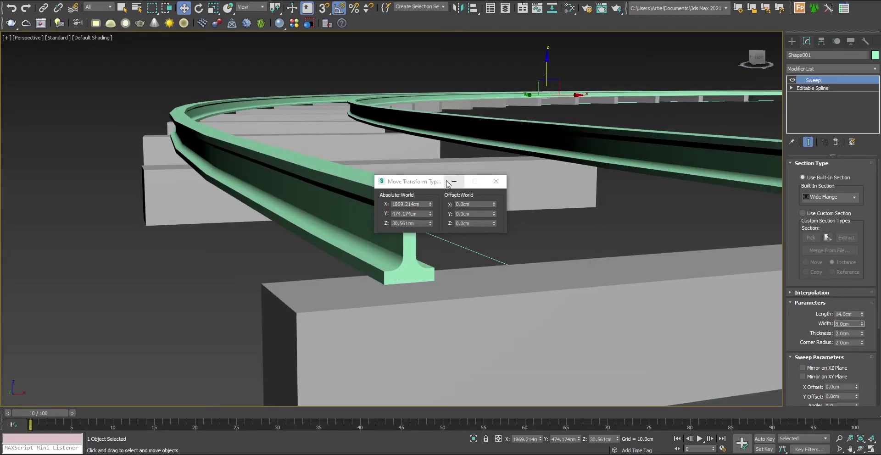
Step: Lower the rails to a Z position of about 29.68 cm so they rest on the sleepers
left_click_drag(421, 183, 541, 155)
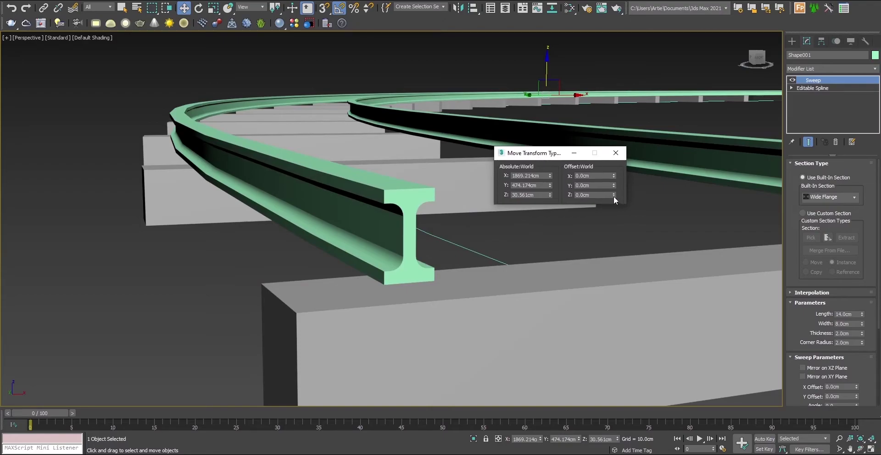
left_click_drag(613, 196, 613, 197)
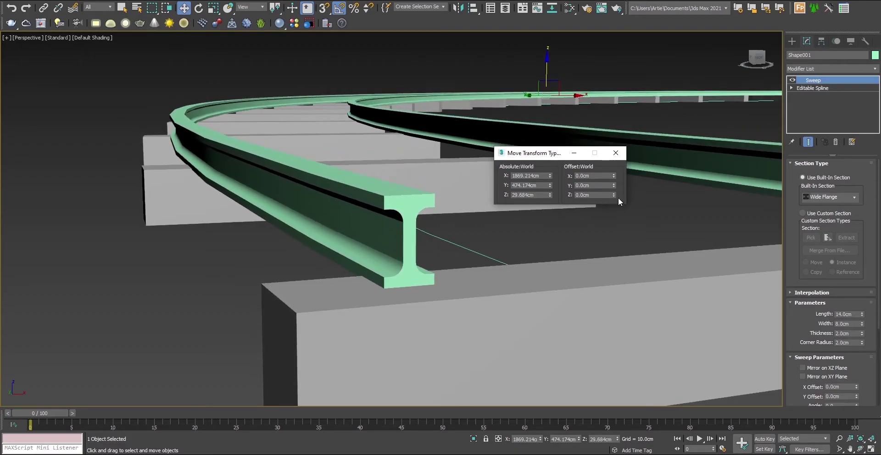
middle_click_drag(508, 262, 505, 349)
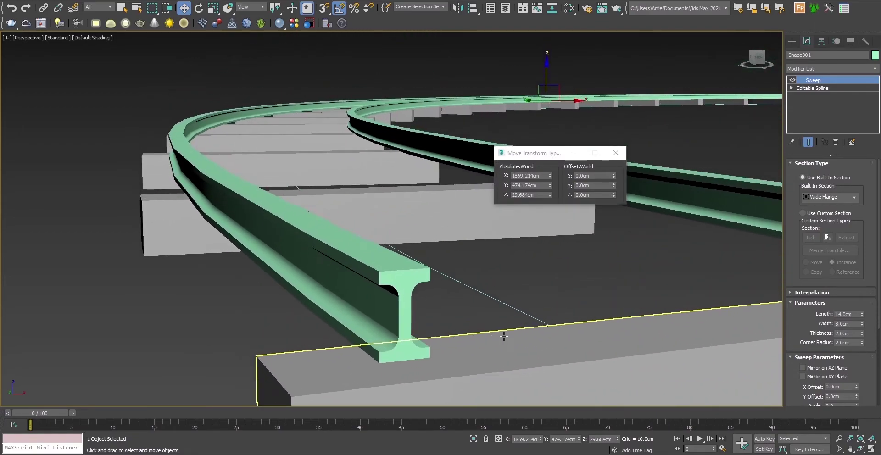
left_click(616, 154)
Step: Examine the rail profile, its fit on the sleepers and the available sweep parameters
scroll(536, 241, "down", 10)
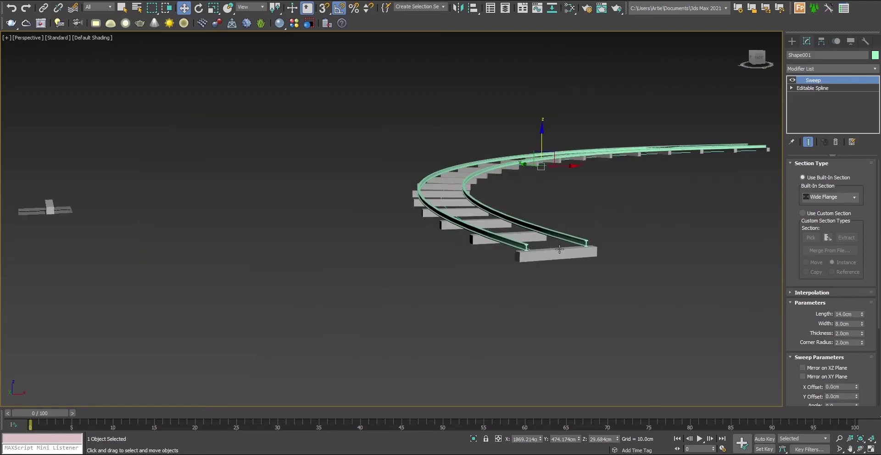
scroll(552, 246, "up", 11)
scroll(555, 265, "down", 2)
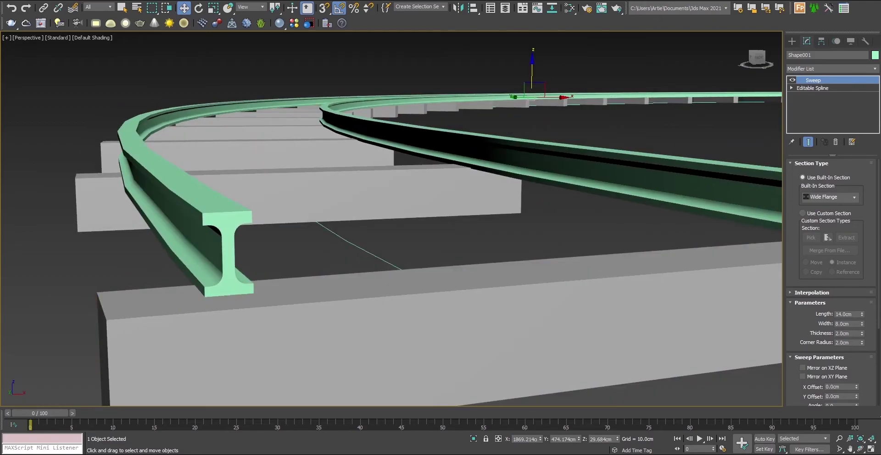
left_click_drag(874, 333, 872, 184)
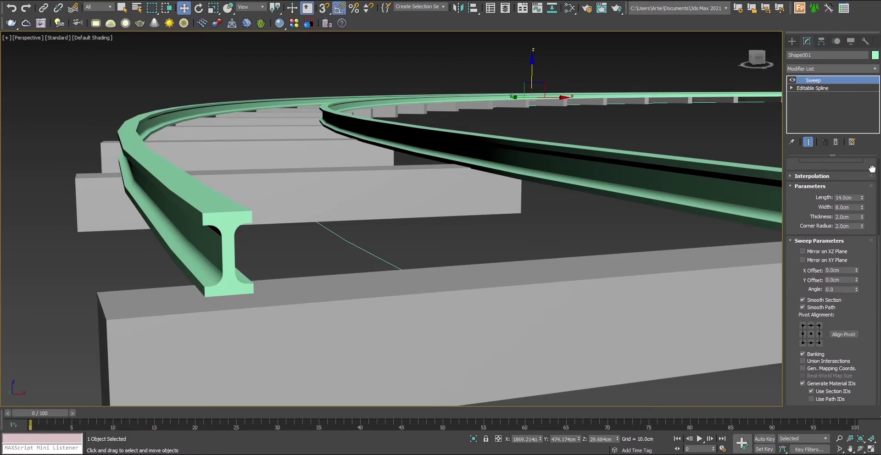
left_click_drag(871, 168, 871, 282)
scroll(421, 160, "down", 8)
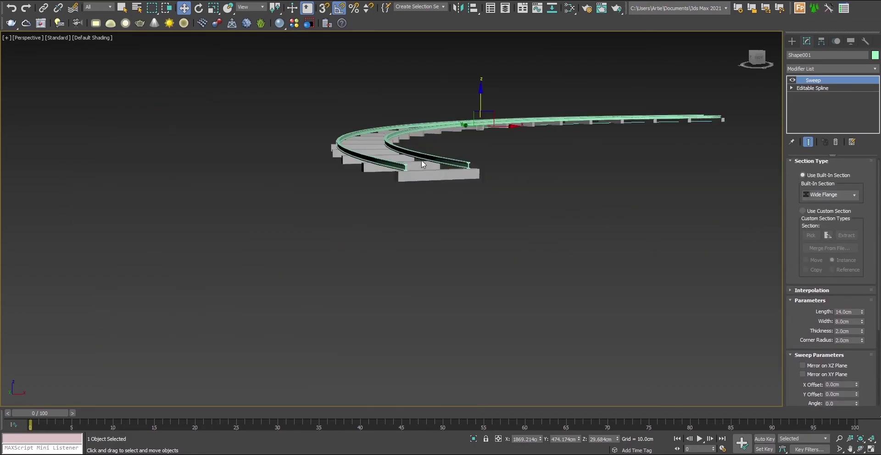
scroll(421, 159, "up", 8)
scroll(421, 160, "down", 5)
scroll(433, 194, "up", 5)
Step: Select the original curved path line running through the sleepers between the two rails
middle_click_drag(400, 129, 429, 158)
middle_click_drag(678, 299, 346, 382, "alt")
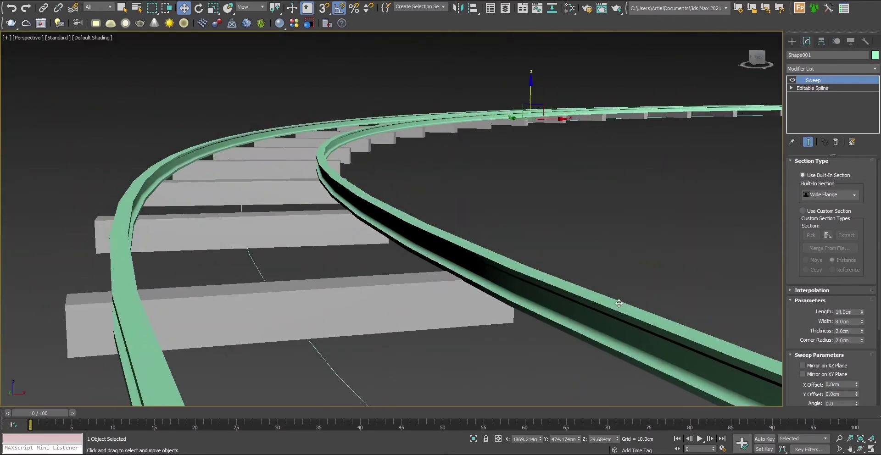
left_click(345, 382)
scroll(400, 348, "down", 6)
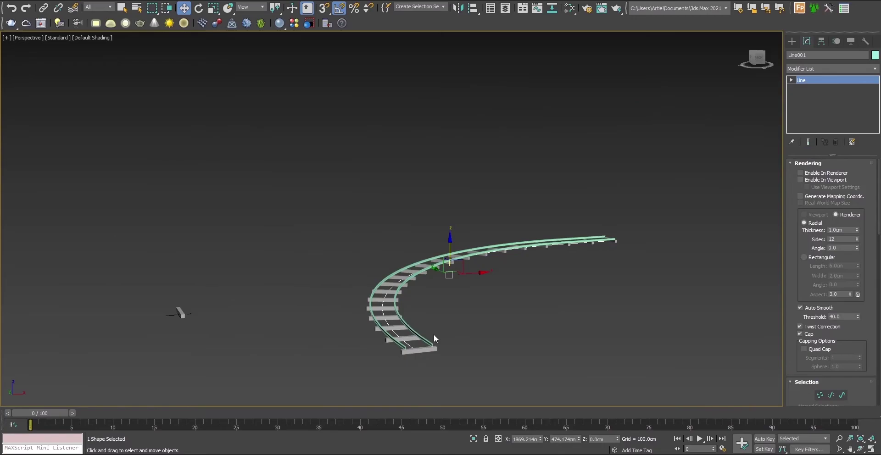
middle_click_drag(434, 334, 463, 341, "alt")
scroll(462, 342, "up", 5)
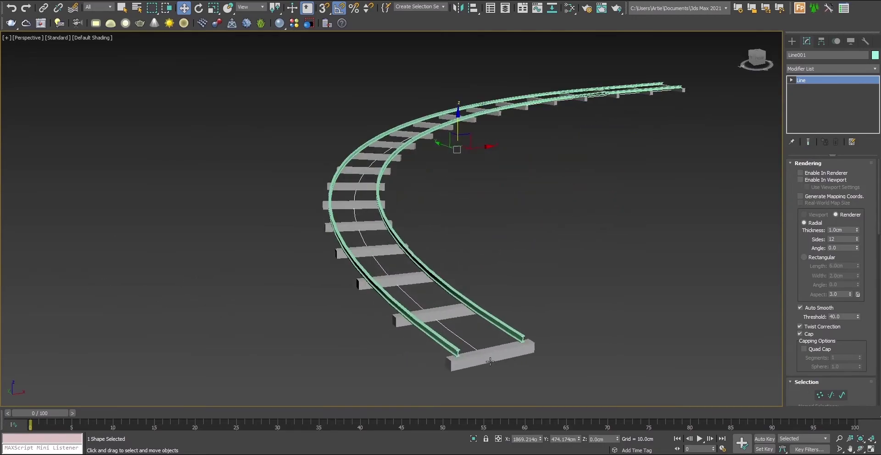
Step: Make the path line renderable in the renderer and viewport with a rectangular section, setting its width to 500 cm
left_click(800, 179)
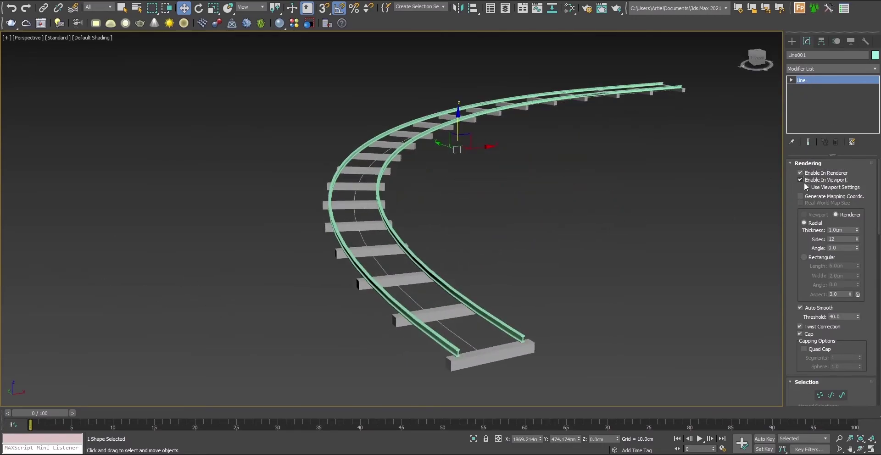
left_click(803, 258)
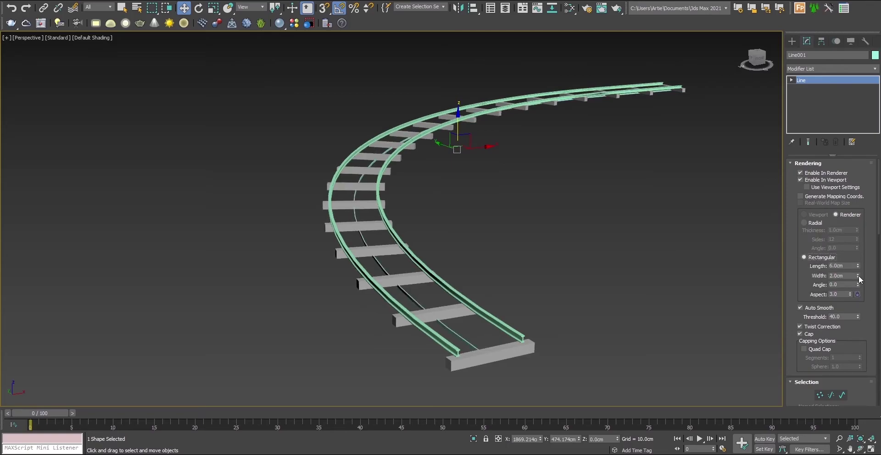
double_click(849, 276)
type("300")
key("Return")
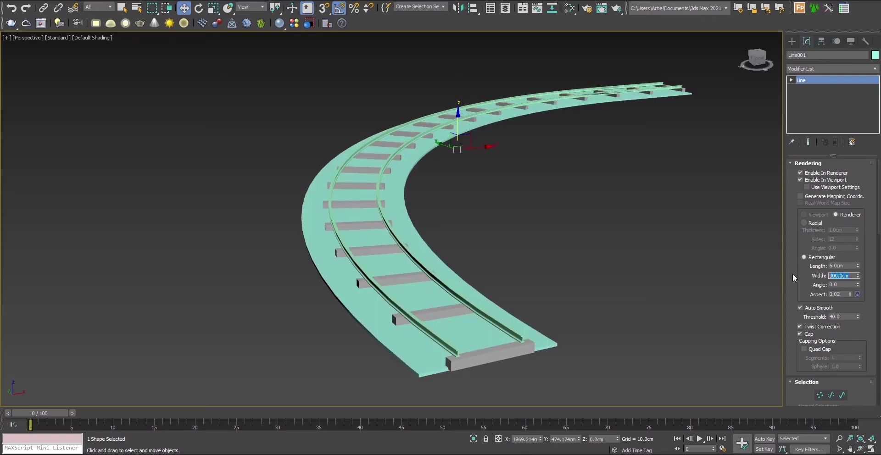
type("500")
key("Return")
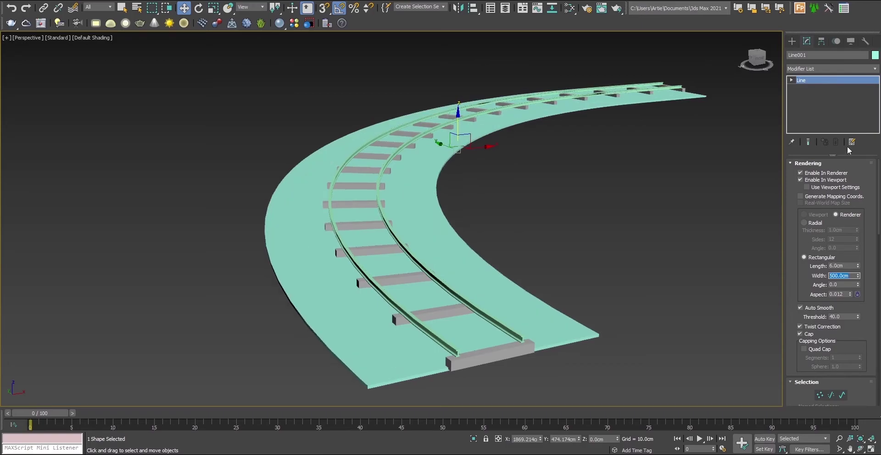
Step: Change the object color of the wide base strip under the track to grey
left_click(876, 56)
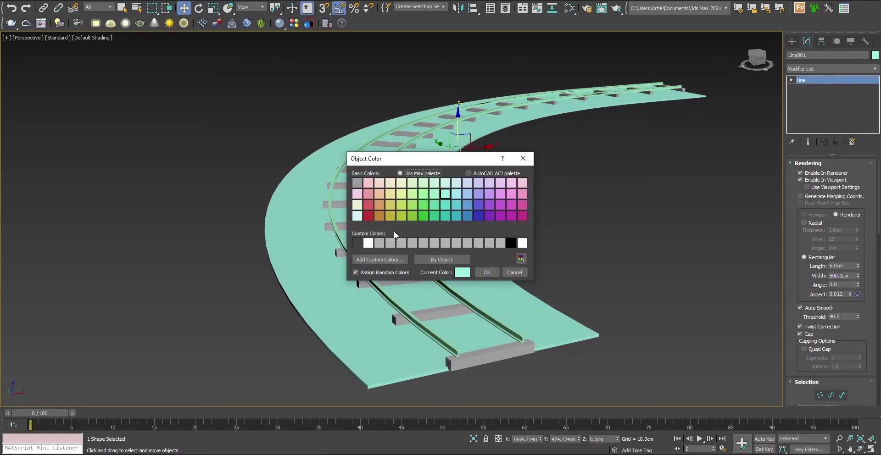
left_click(390, 243)
left_click(356, 183)
left_click(487, 272)
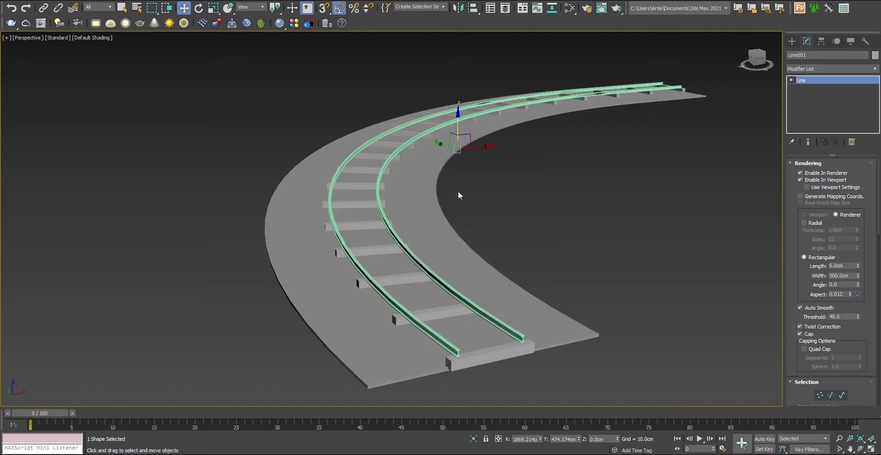
Step: Change the swept rails' object color to light grey and save the scene
left_click(412, 145)
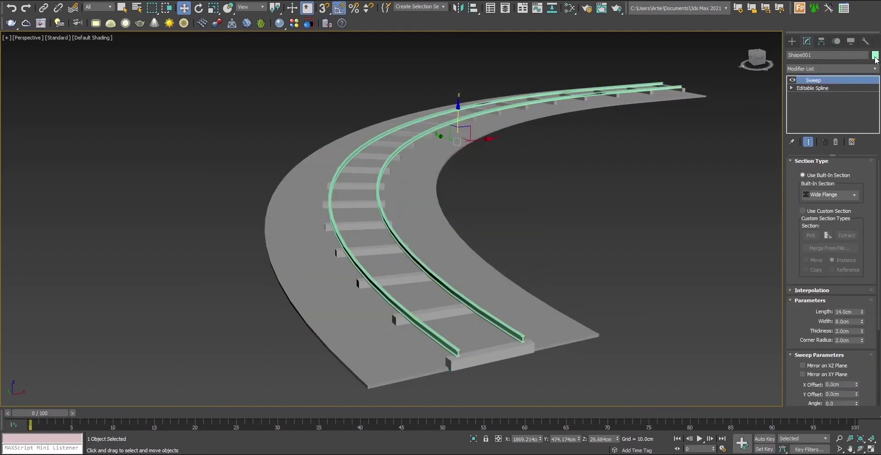
left_click(875, 55)
left_click(431, 242)
left_click(489, 272)
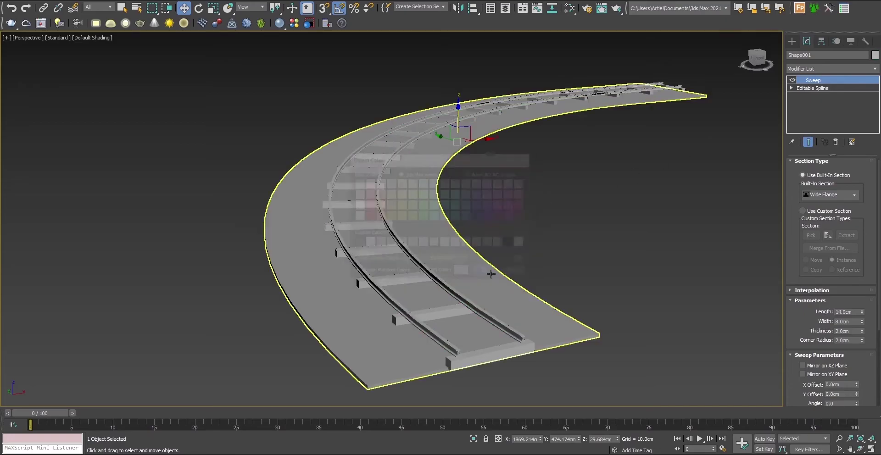
middle_click_drag(513, 253, 454, 230, "alt")
key("ctrl+s")
Step: Set the base strip's object color to the dark grey custom color so it contrasts with the track
scroll(416, 232, "down", 3)
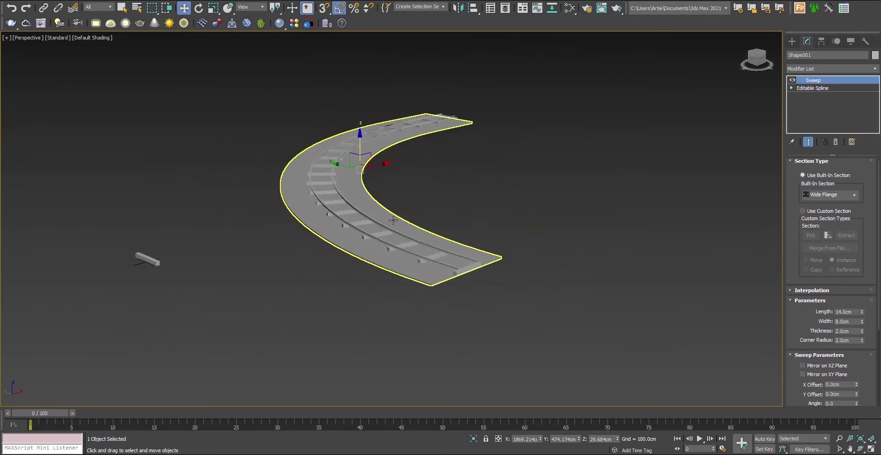
scroll(384, 221, "up", 3)
left_click(386, 208)
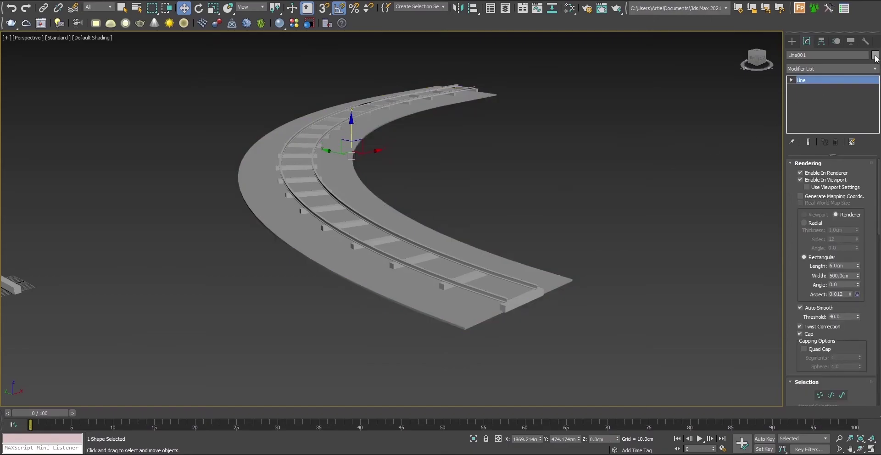
left_click(875, 55)
left_click(359, 244)
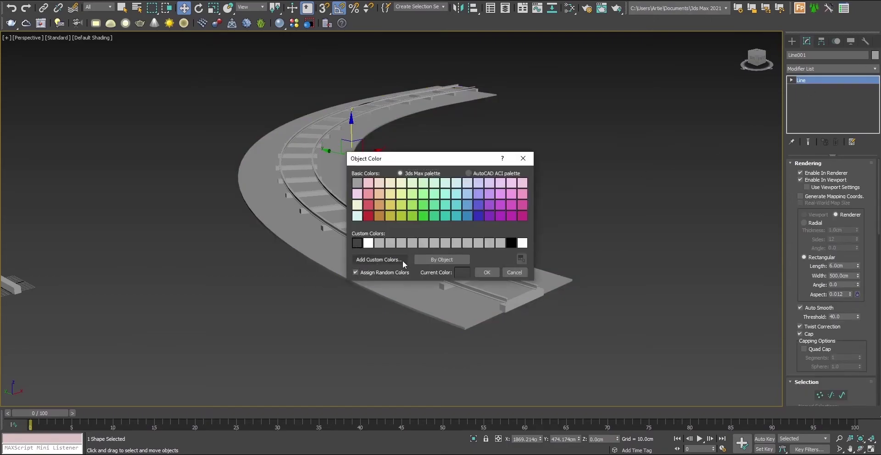
left_click(486, 273)
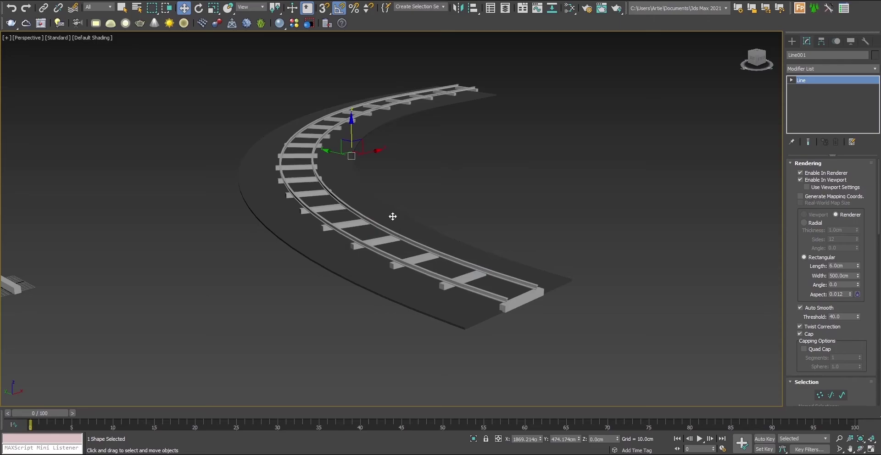
Step: Examine the finished rails, sleepers and base strip along the whole curve, both close up and from a distance
scroll(386, 204, "up", 2)
middle_click_drag(387, 225, 444, 250, "alt")
scroll(348, 237, "down", 3)
scroll(354, 239, "up", 3)
scroll(353, 238, "up", 2)
left_click(354, 232)
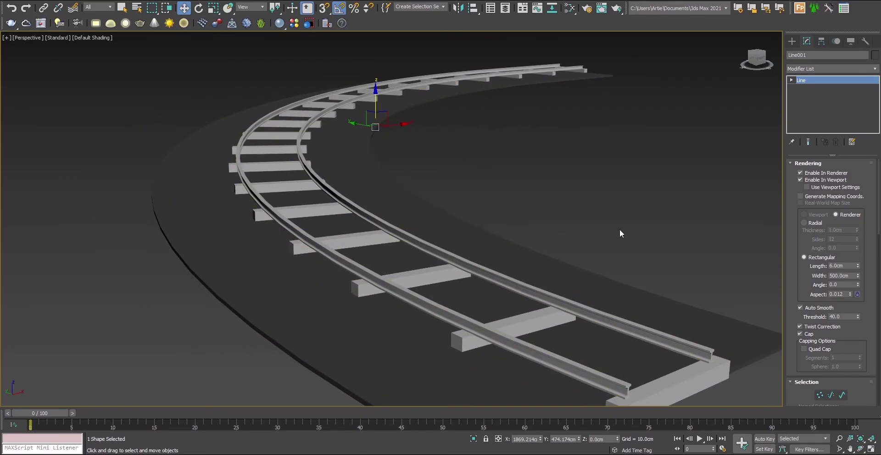
scroll(606, 214, "down", 2)
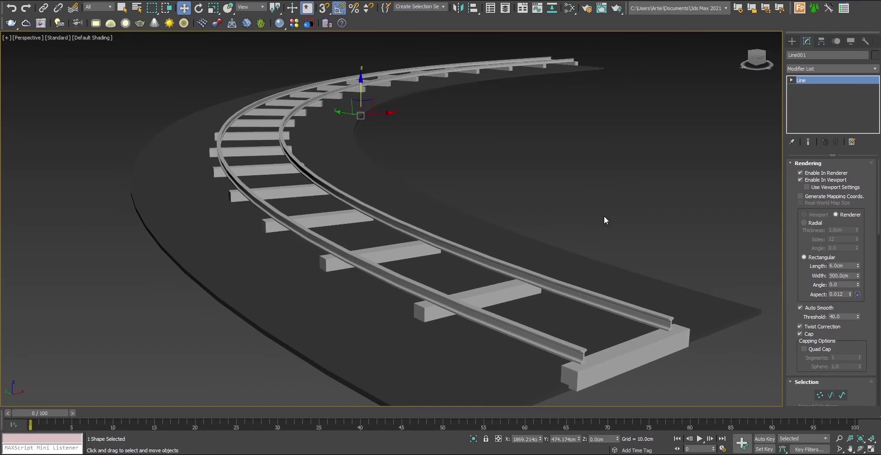
scroll(604, 216, "down", 5)
scroll(604, 216, "up", 5)
scroll(597, 241, "down", 4)
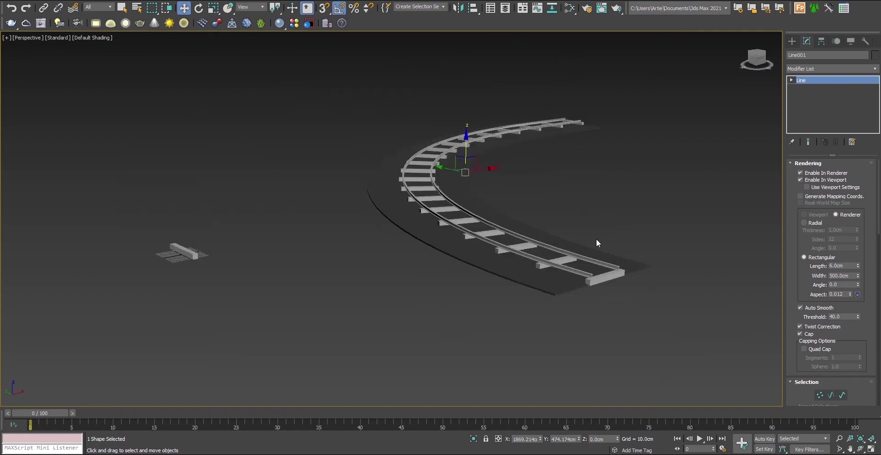